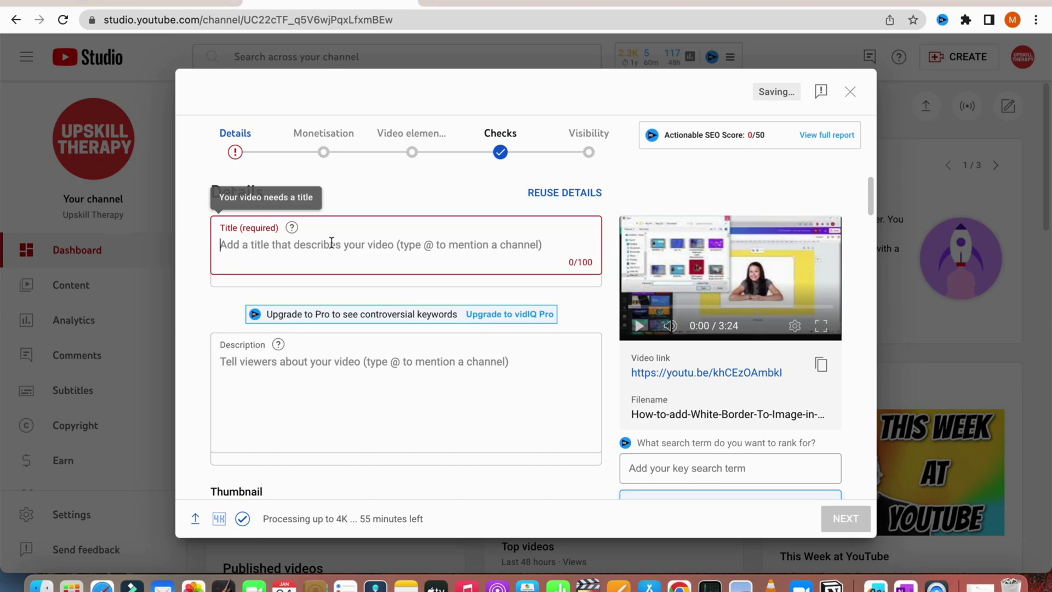
Step: Enter "Adding white border to the image in canva" as the draft video title and copy it
text(Adding )
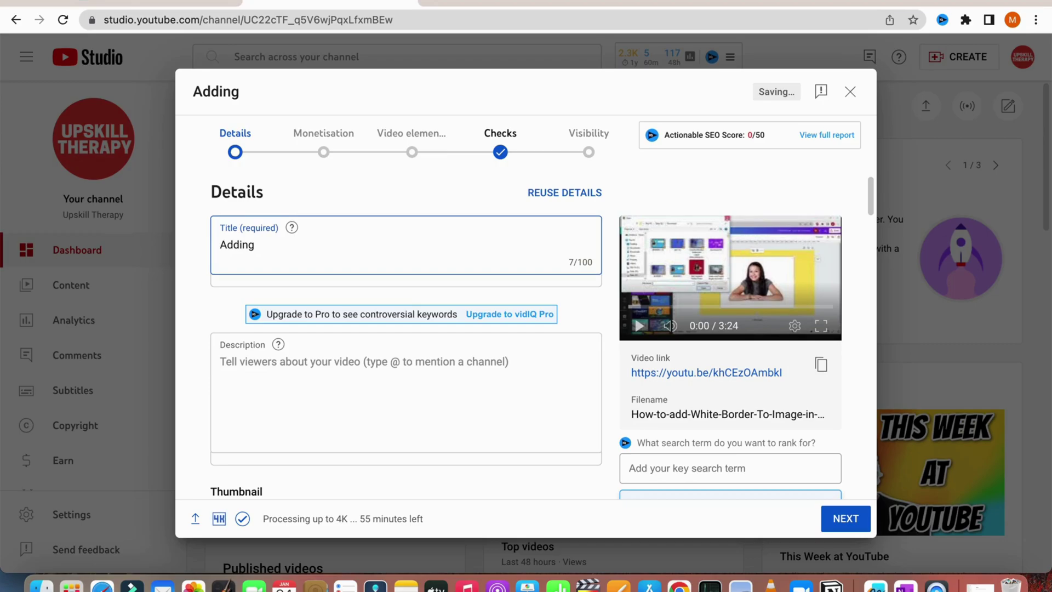
text(white border to t)
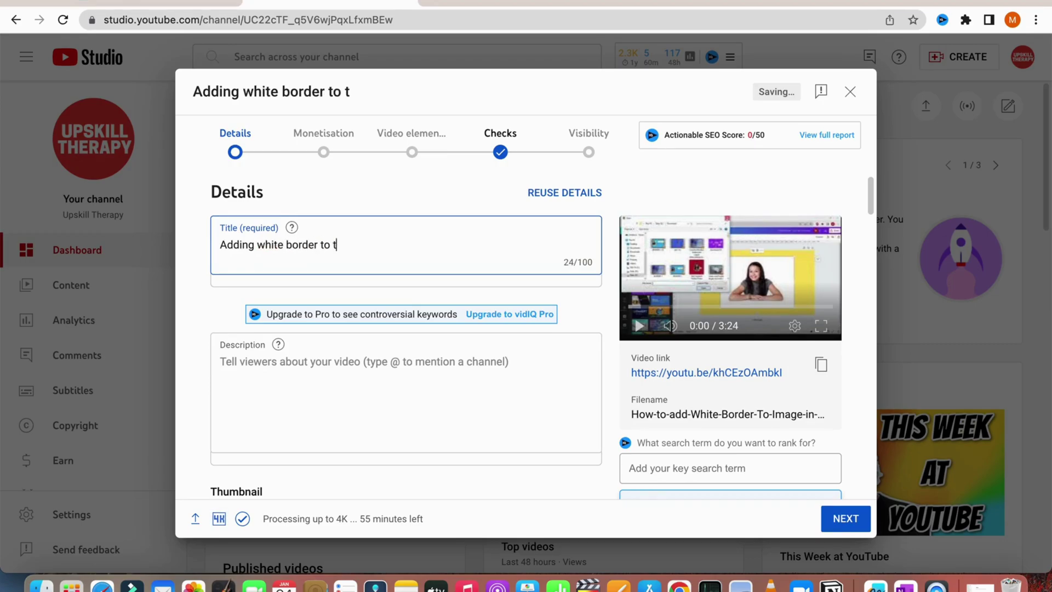
text(he image)
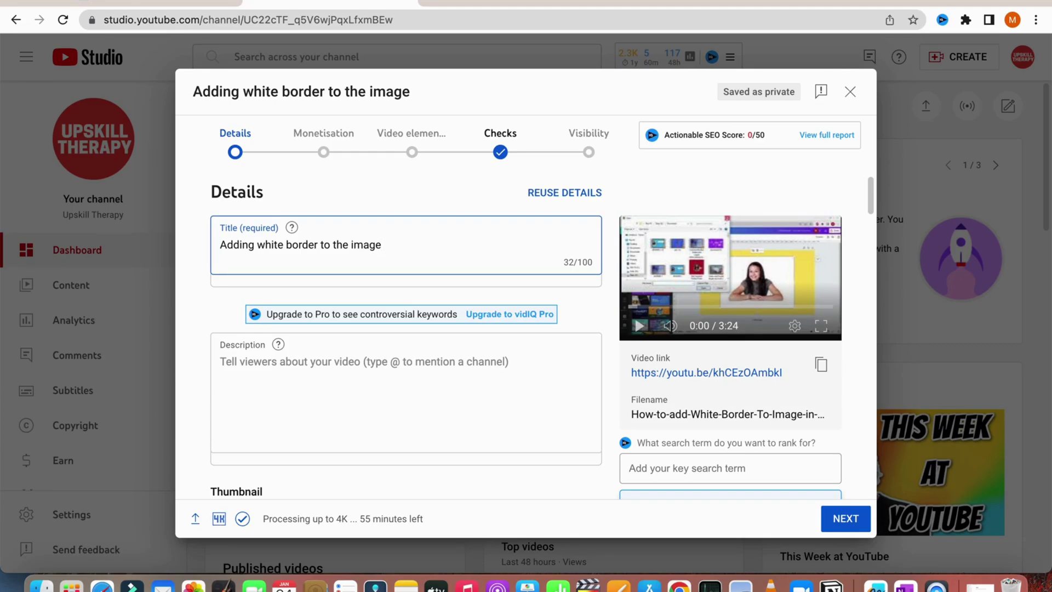
key(super+a)
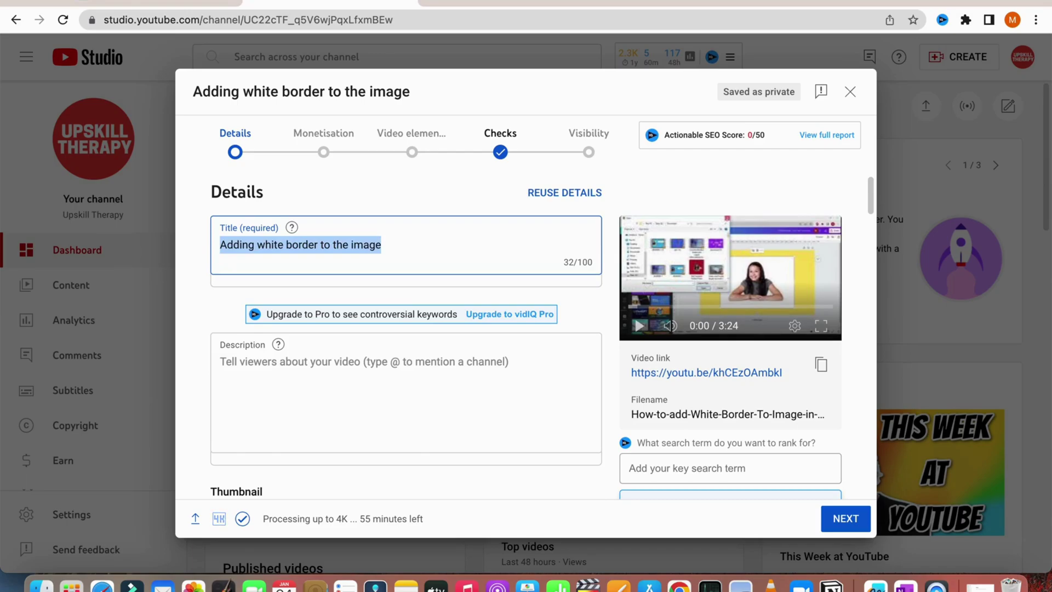
drag(381, 244, 193, 243)
click(387, 245)
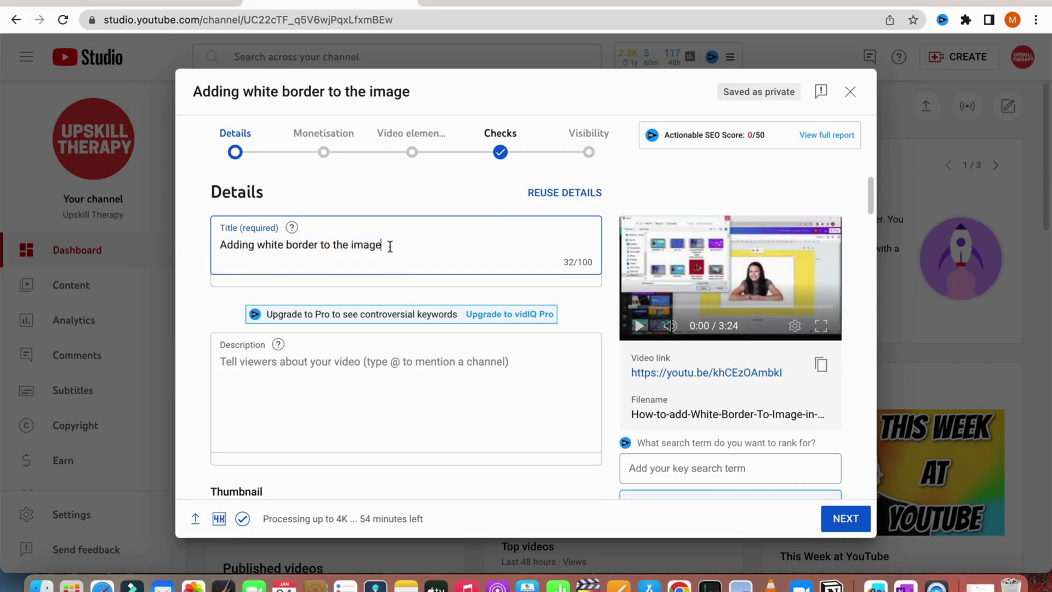
text(in canva)
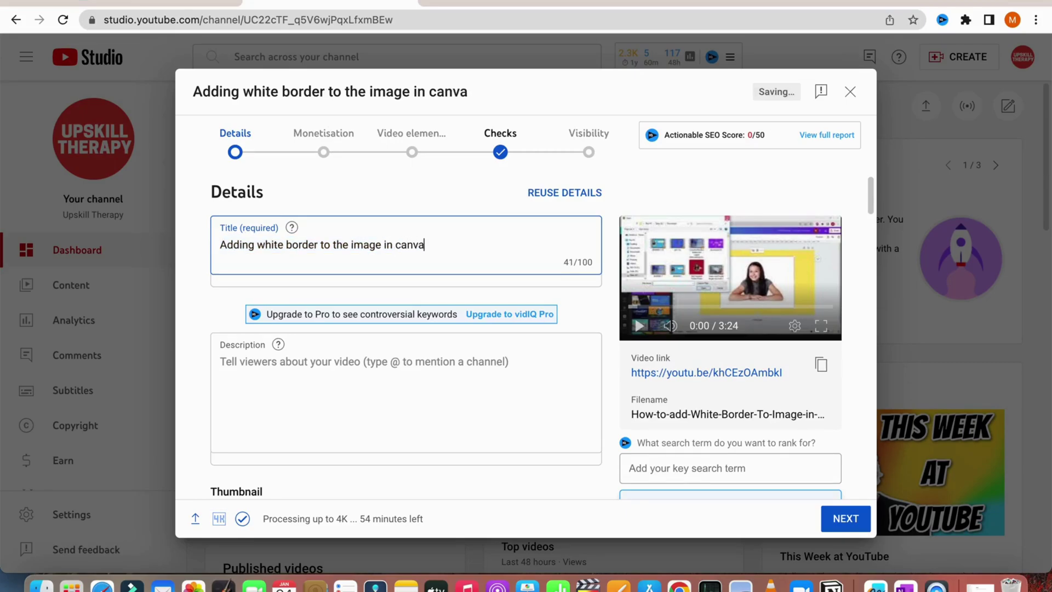
drag(444, 241, 158, 238)
key(super+c)
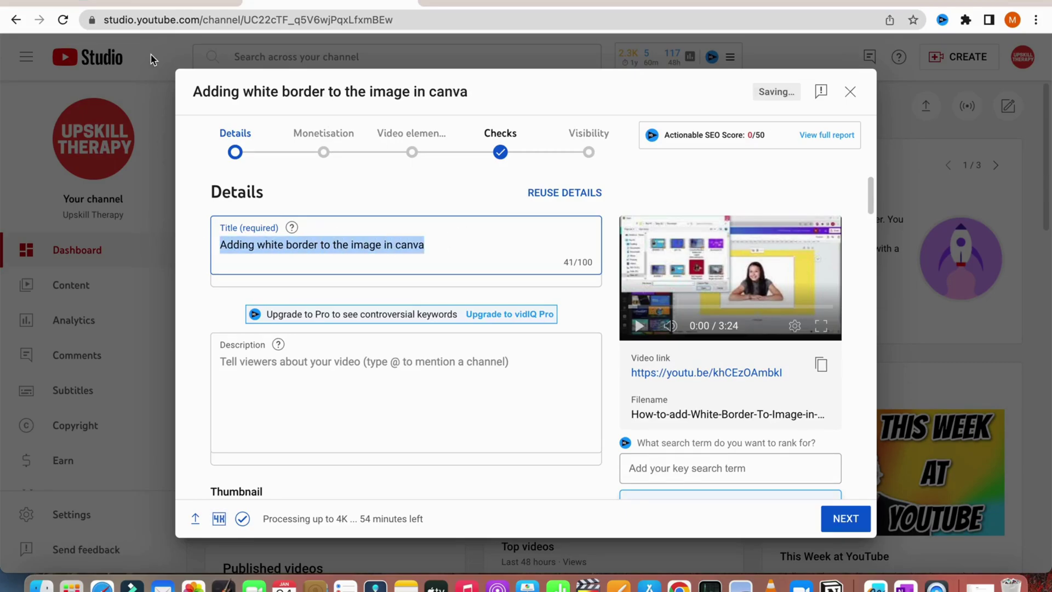
Step: Switch to ChatGPT and submit the prompt "Write a Youtube video title on Adding white border to the image in canva"
click(158, 2)
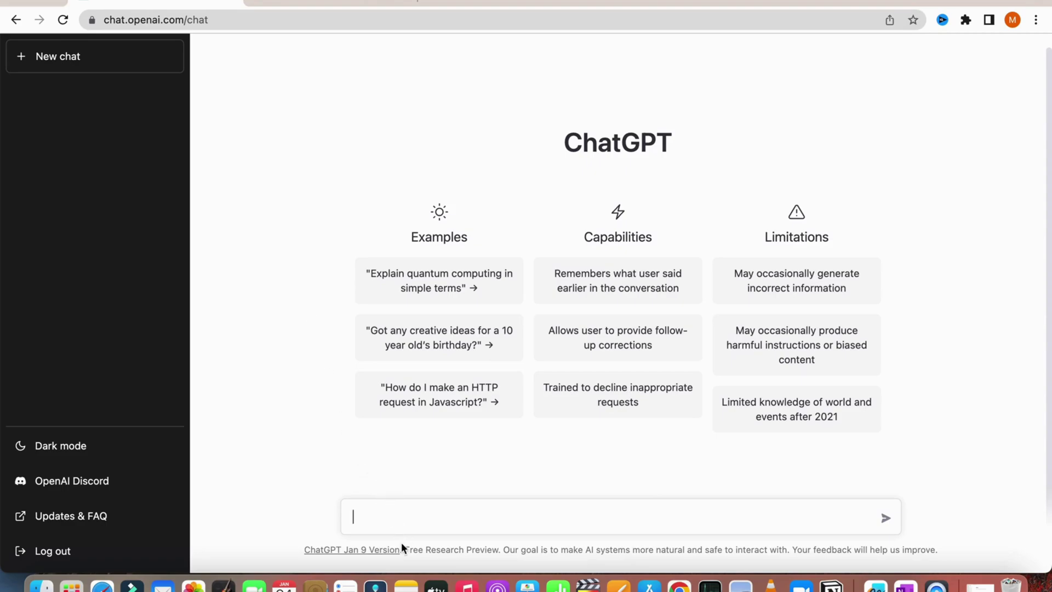
text(Write a Yotube video)
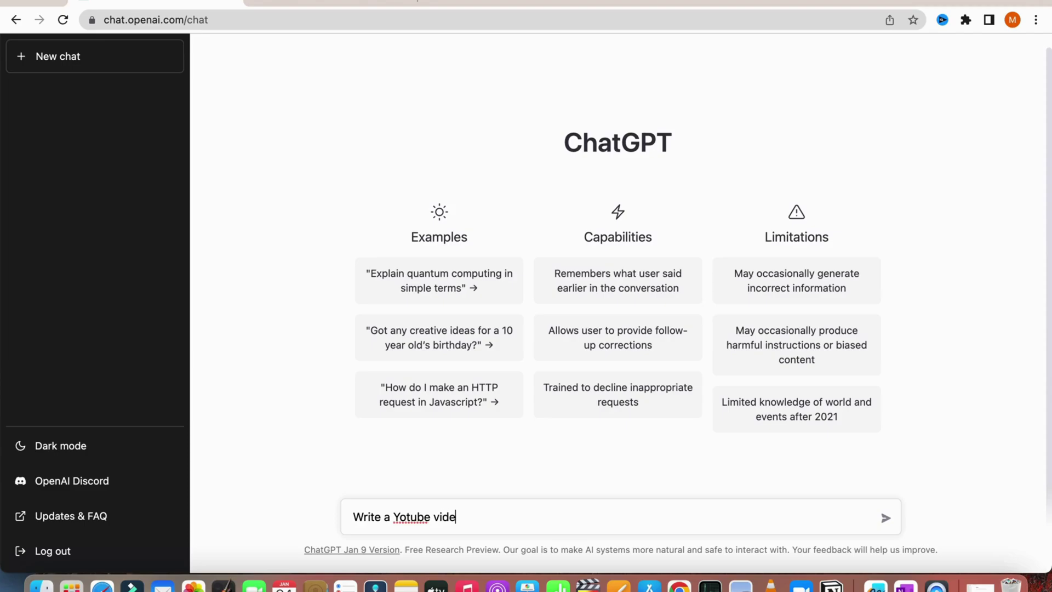
click(407, 513)
text(u)
click(517, 519)
text(o title)
key(alt+shift+Left)
text(tt)
key(BackSpace)
text(itl)
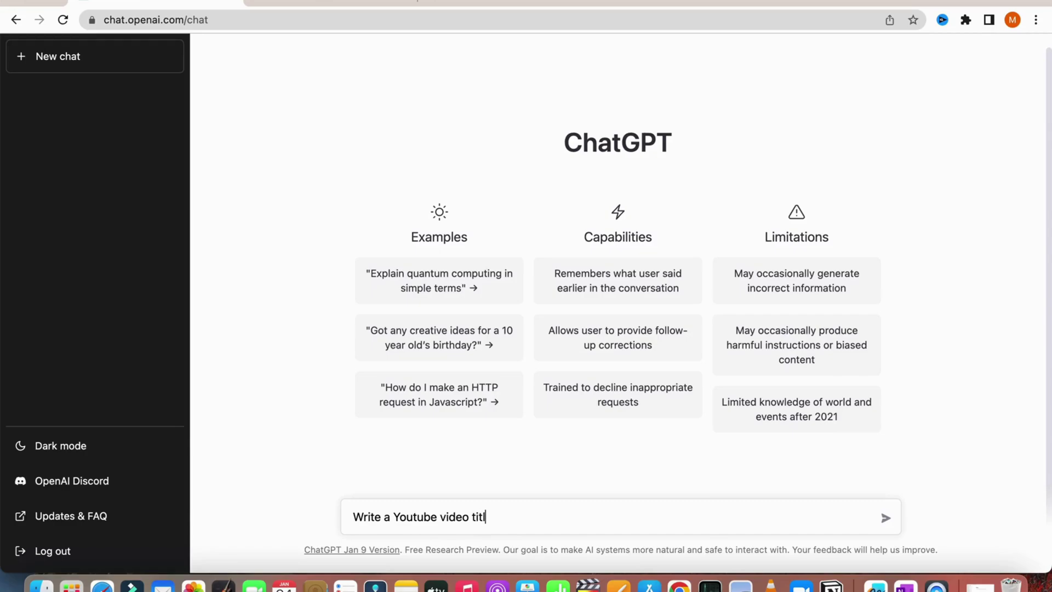
text(e on)
key(super+v)
key(Return)
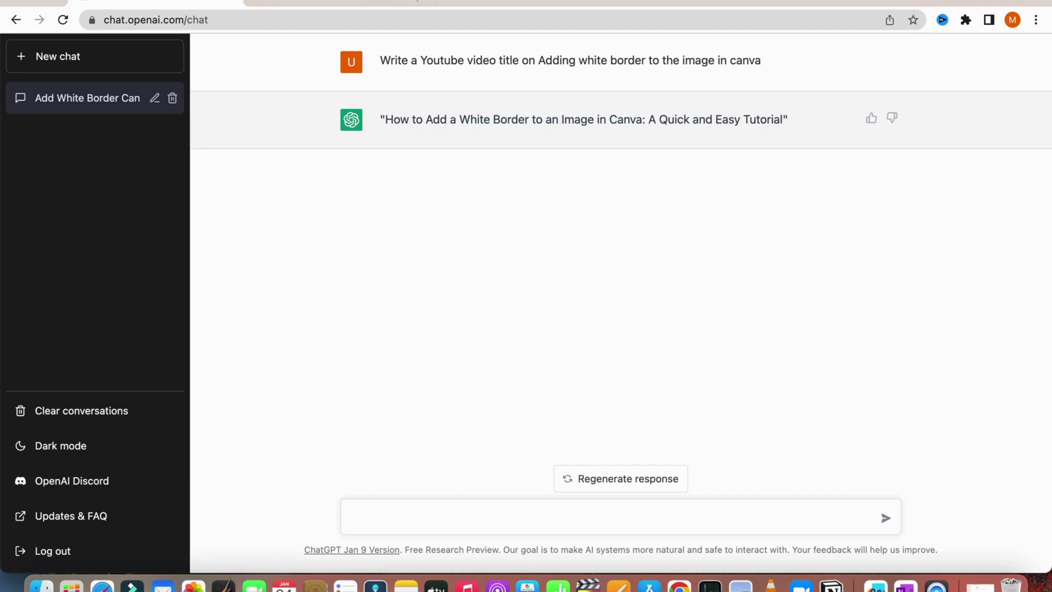
Step: Ask for further title suggestions with the prompt "Write 5 more examples"
text(Write 5 more explamples)
key(BackSpace)
key(BackSpace)
key(BackSpace)
key(BackSpace)
key(BackSpace)
key(BackSpace)
key(BackSpace)
key(BackSpace)
text(amples)
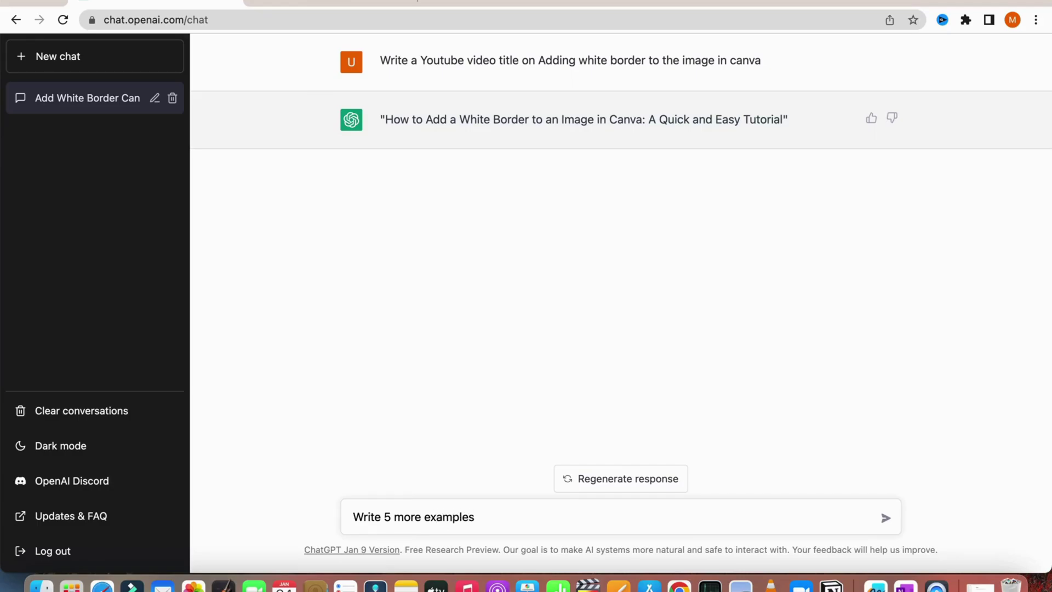
key(Return)
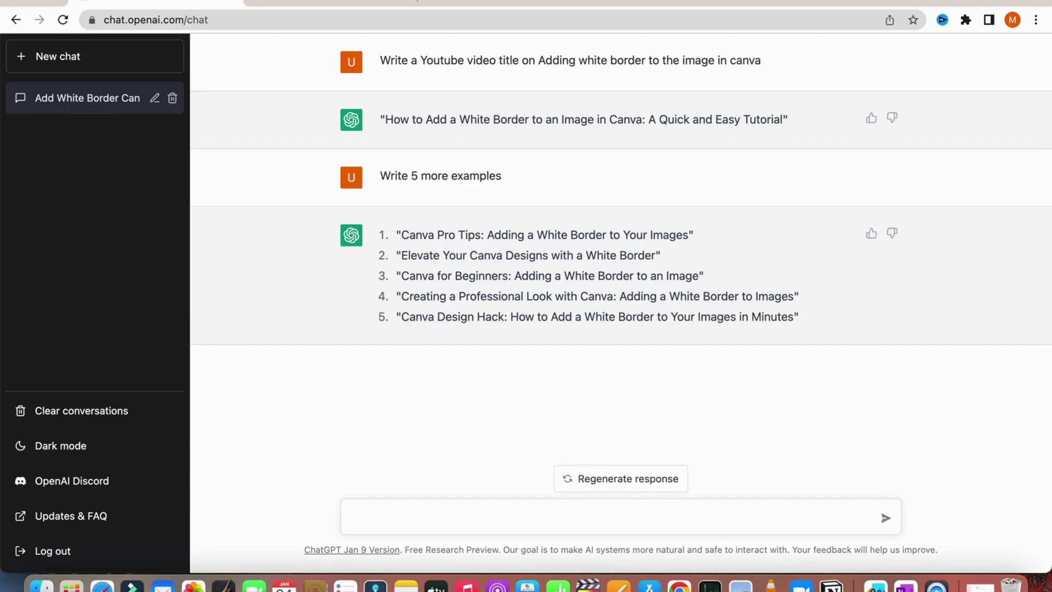
Step: Request another batch of titles with the prompt "10 more examples"
text(10)
key(BackSpace)
text(0 more expamples)
key(Return)
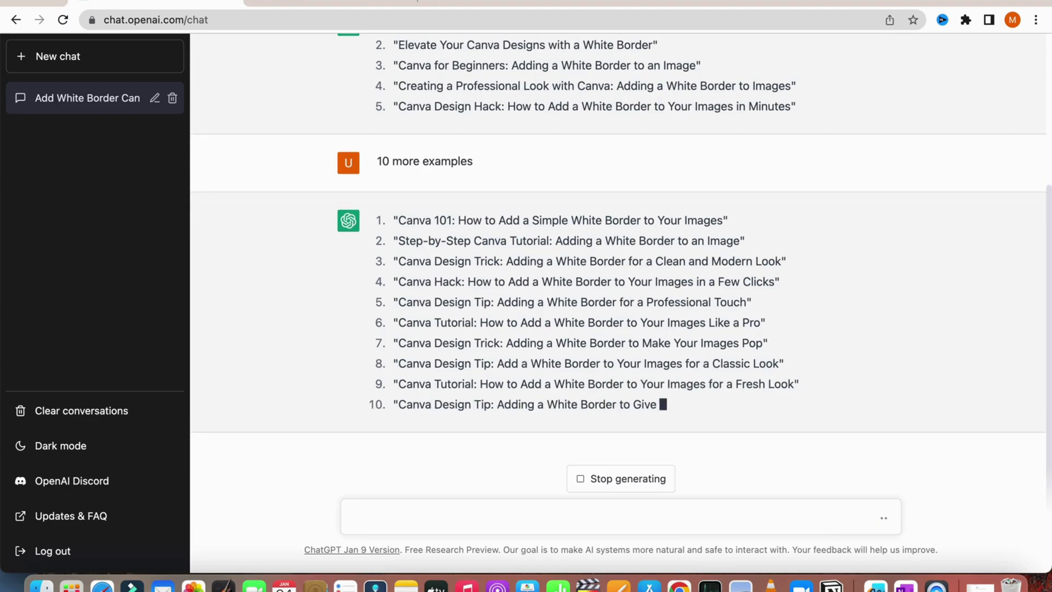
Step: Copy the first suggested title, "How to Add a White Border to an Image in Canva: A Quick and Easy Tutorial", without its quotation marks
scroll(533, 242, up, 3)
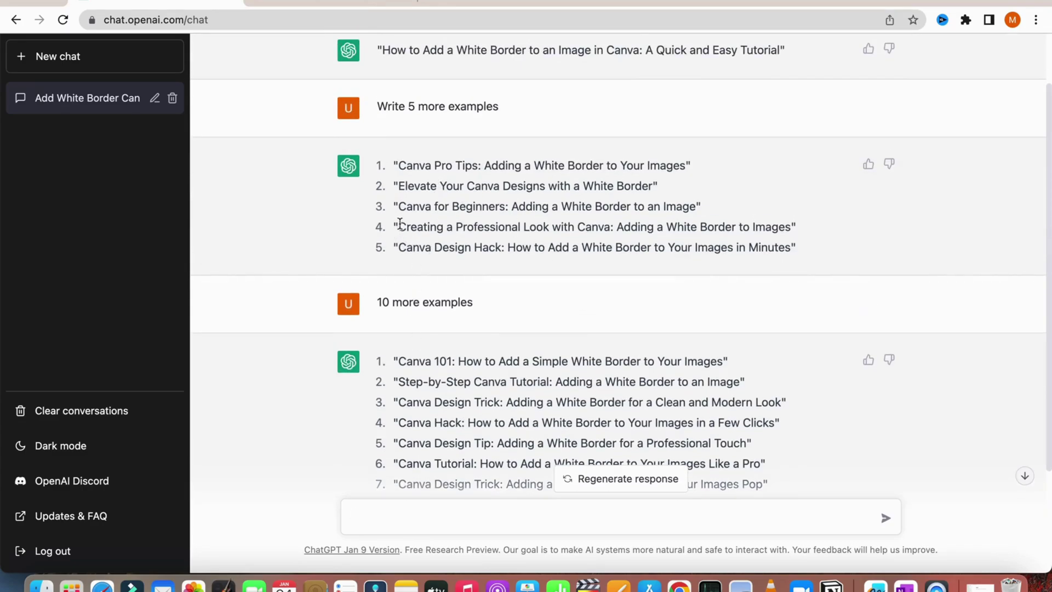
click(399, 187)
drag(400, 186, 651, 186)
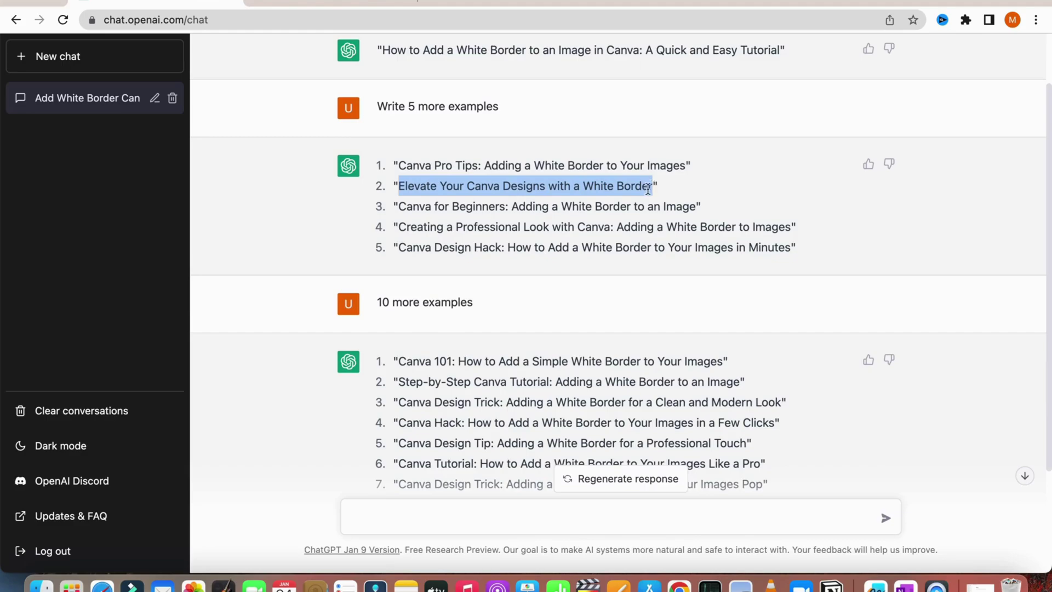
scroll(488, 155, up, 1)
scroll(432, 147, up, 1)
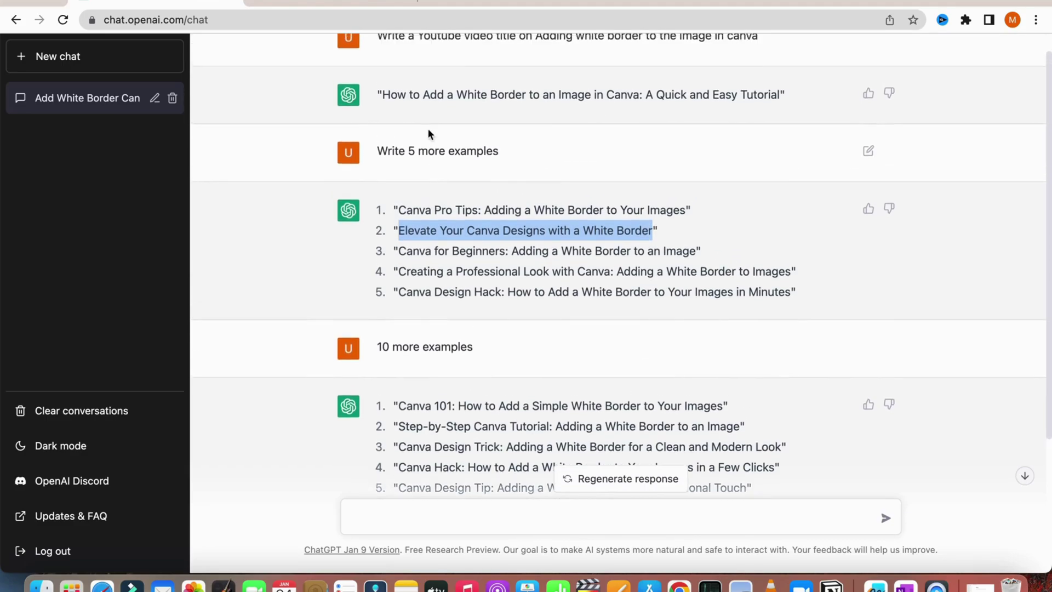
drag(382, 94, 780, 92)
key(super+c)
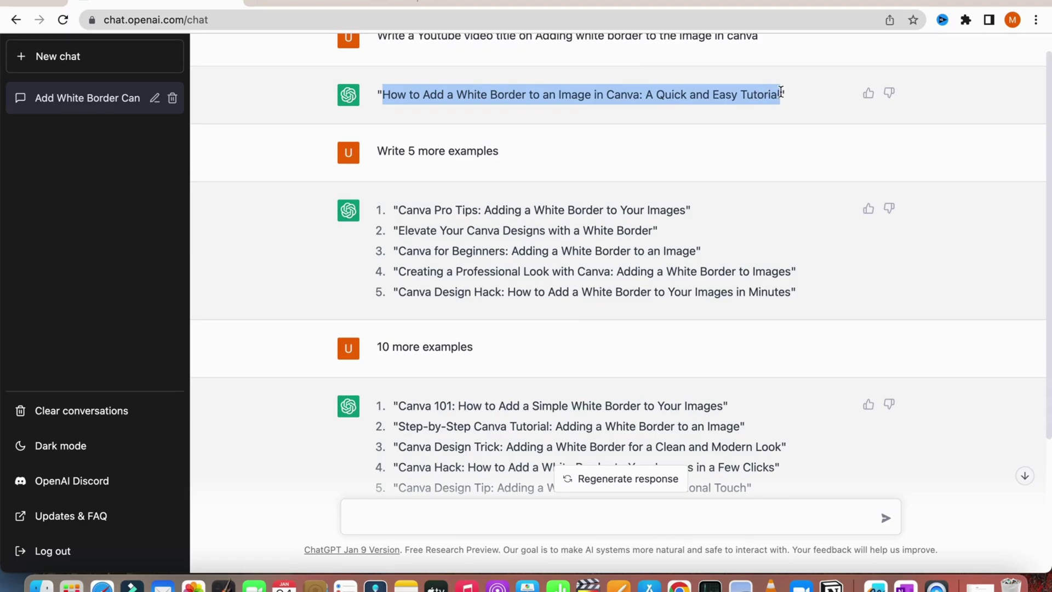
Step: Switch to YouTube Studio, replace the draft title with the copied one, and place the cursor in the empty description
click(383, 8)
click(446, 254)
drag(446, 254, 197, 242)
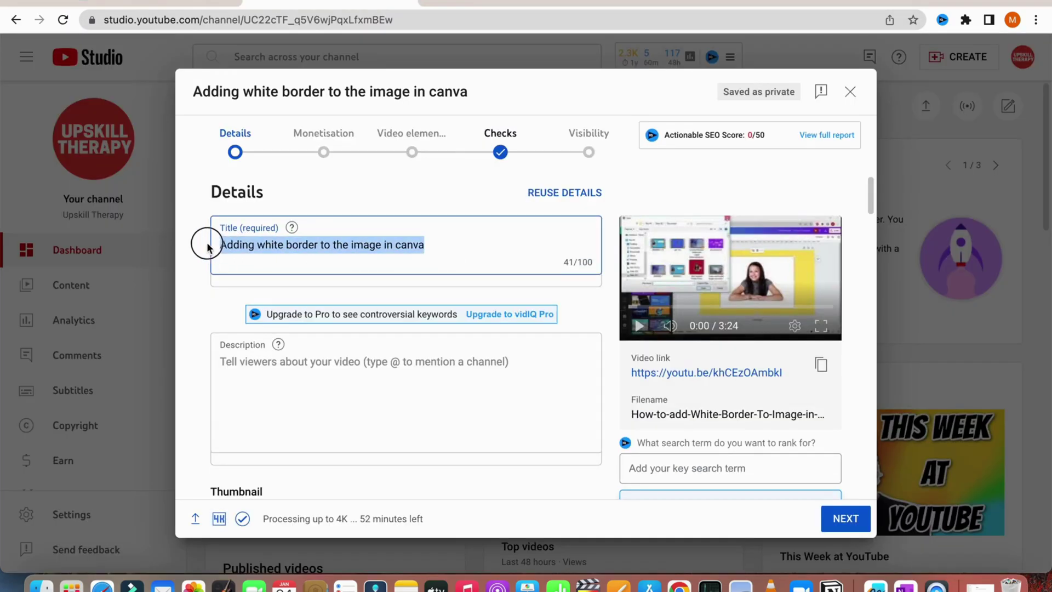
key(super+v)
click(584, 299)
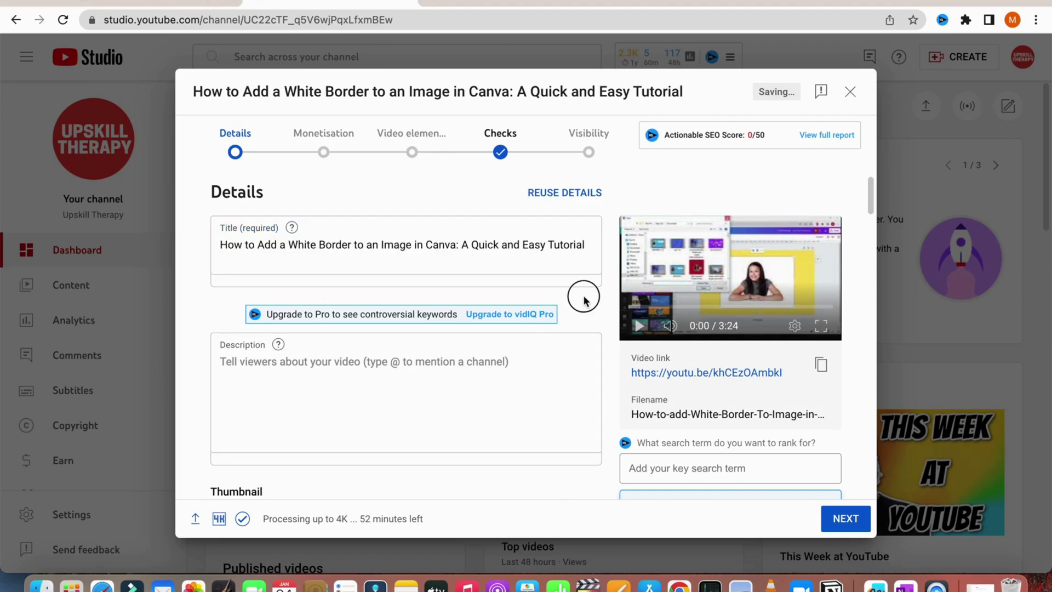
click(469, 396)
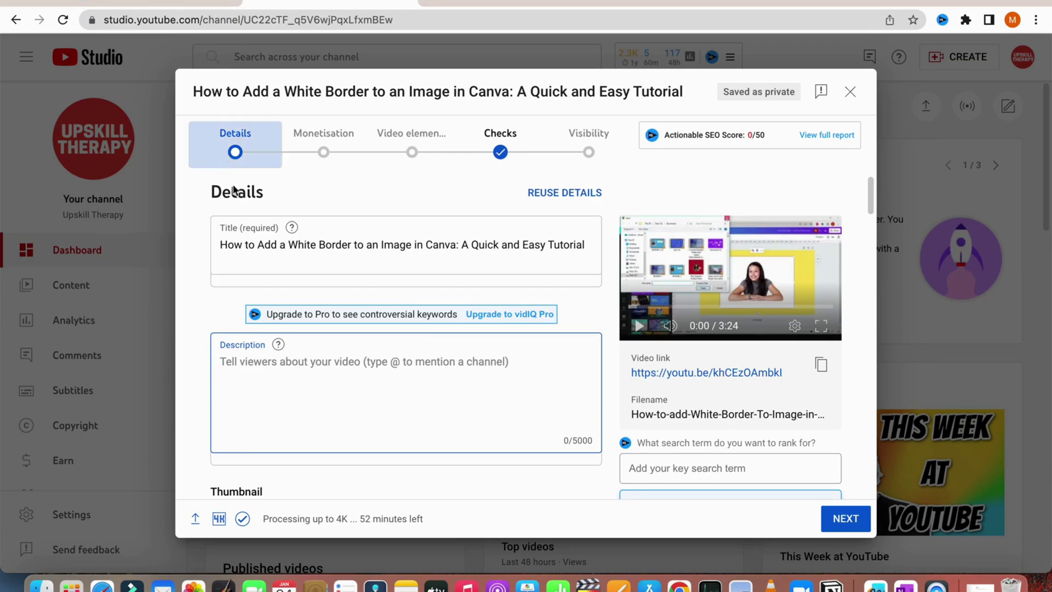
Step: Switch to ChatGPT and submit "Write a youtube video description on How to Add a White Border to an Image in Canva"
click(205, 8)
scroll(428, 193, down, 3)
scroll(428, 192, up, 3)
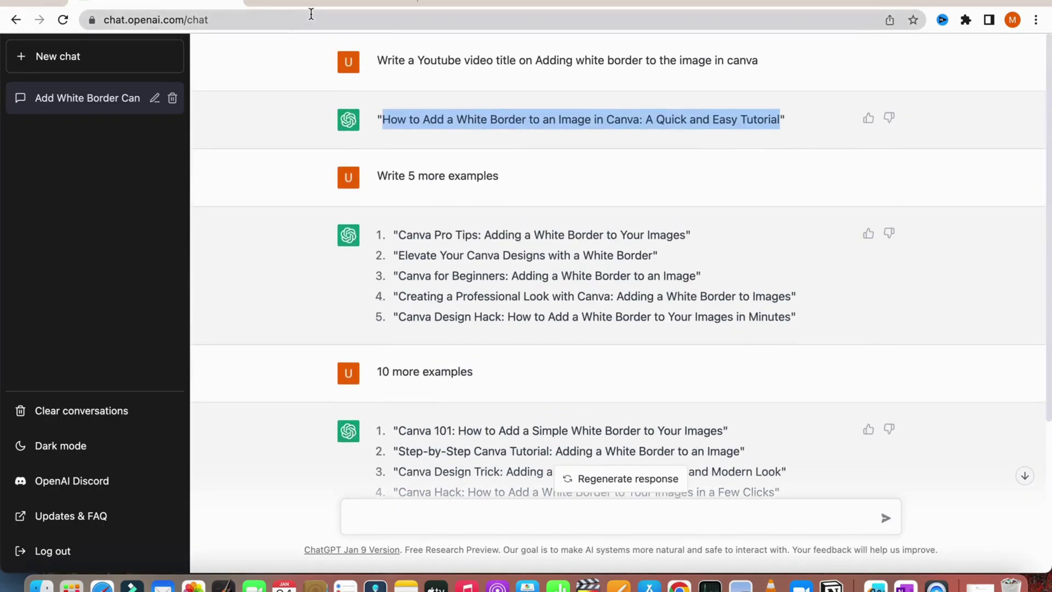
click(432, 509)
text(Write a youtube video descri)
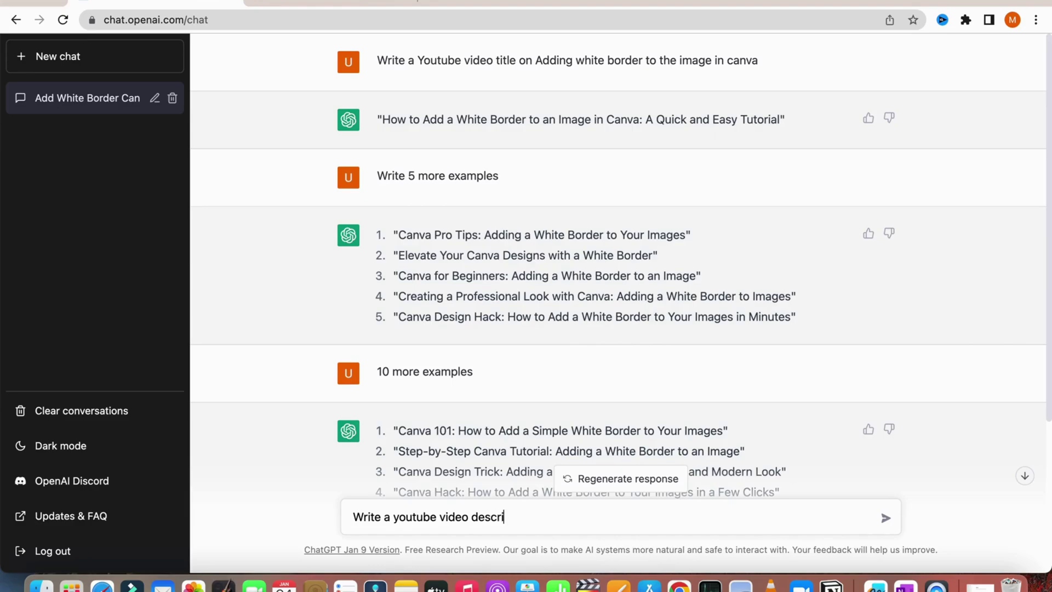
text(ption on)
key(super+v)
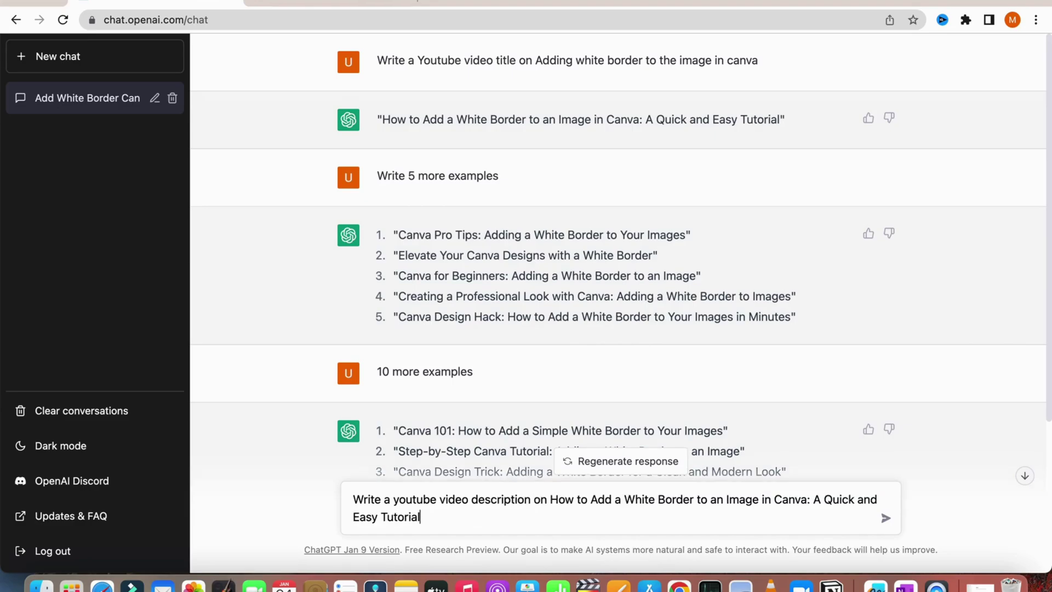
drag(456, 510, 803, 500)
key(BackSpace)
key(Return)
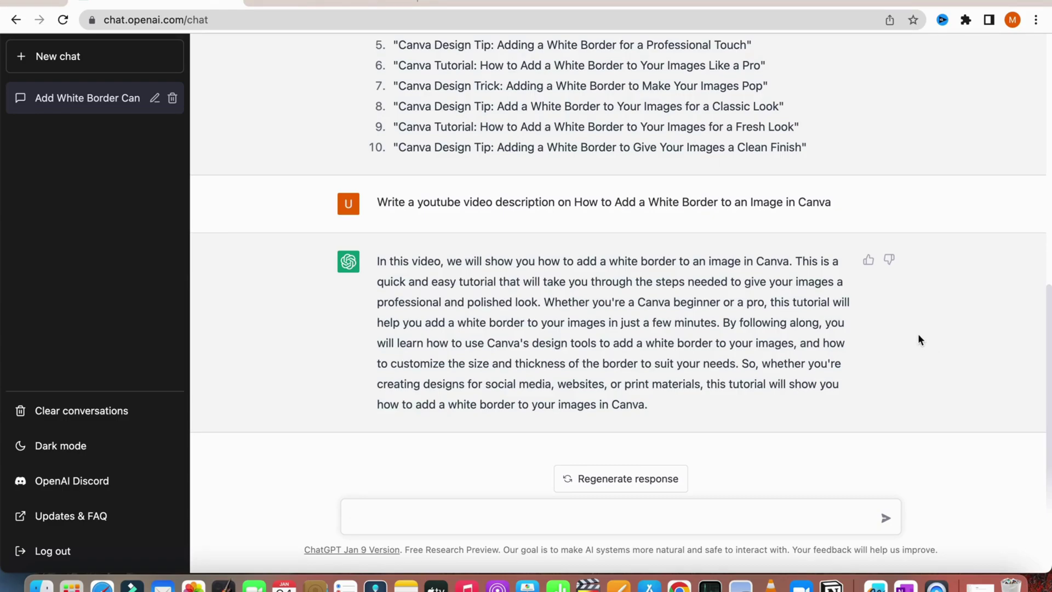
Step: Regenerate the description for comparison, return to the first version, and copy its full text
click(652, 479)
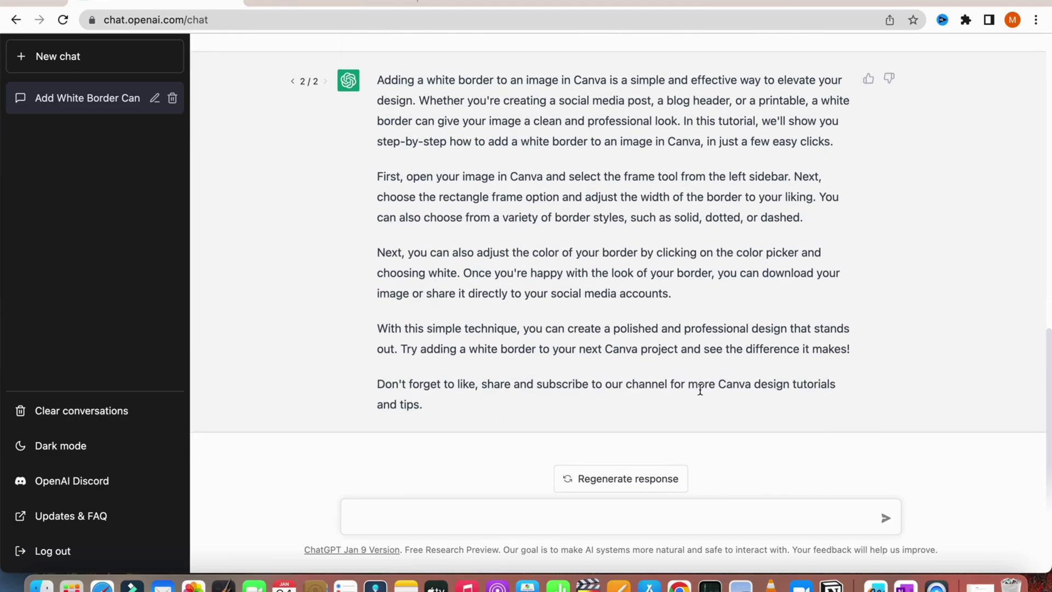
click(293, 82)
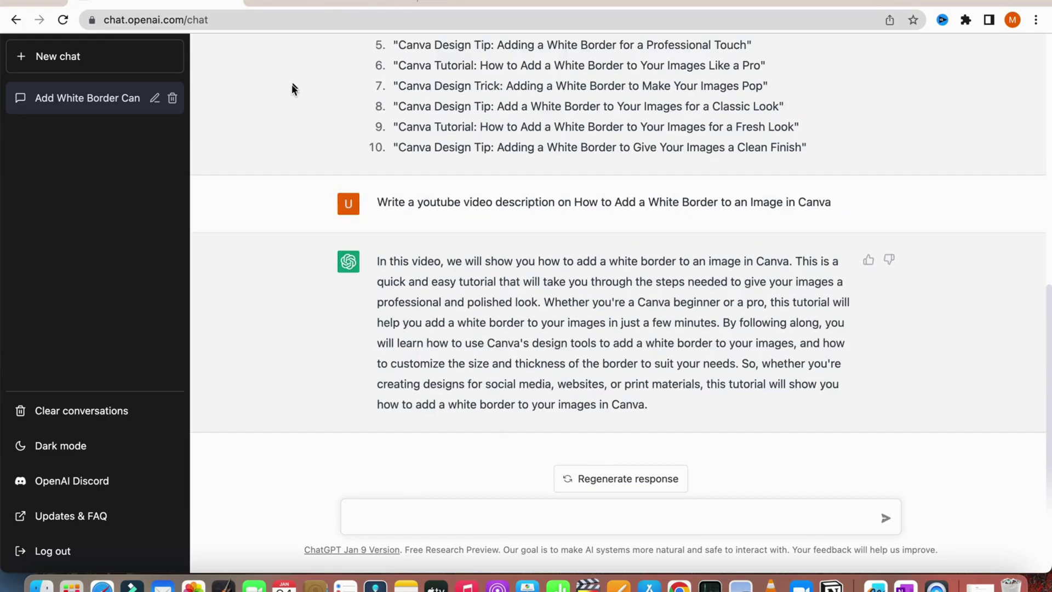
drag(378, 262, 667, 406)
key(super+c)
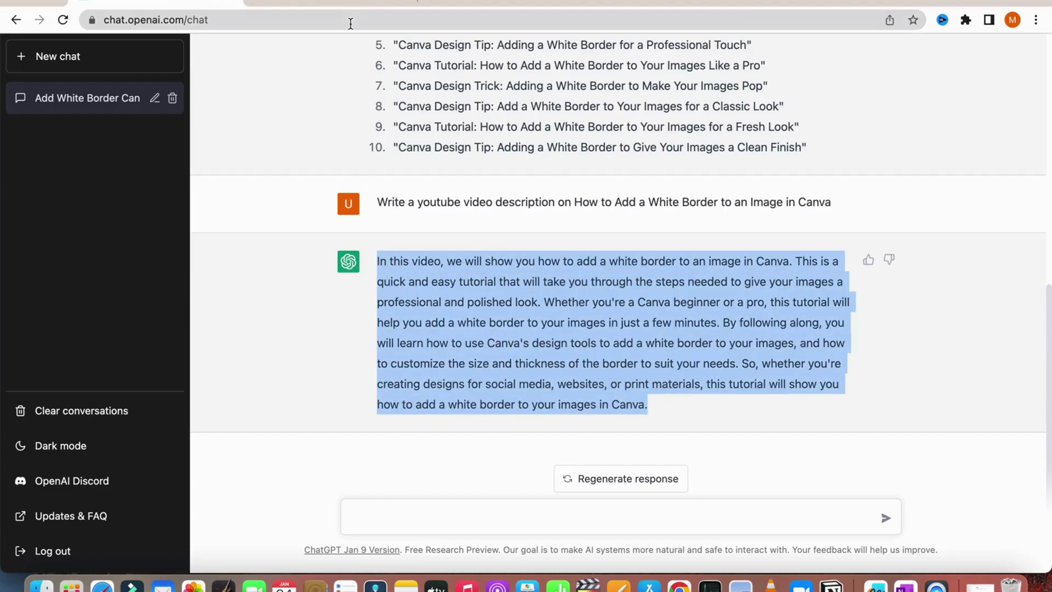
Step: Paste the description in YouTube Studio and insert blank lines before "Whether you're a Canva beginner" and "So, whether you're creating designs"
click(352, 4)
key(super+v)
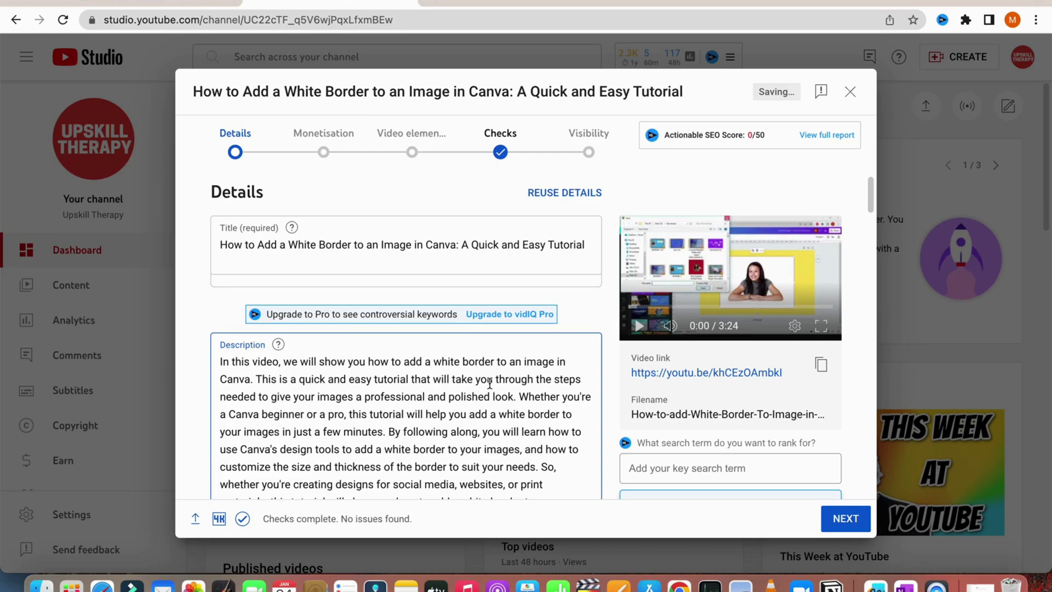
click(517, 396)
key(Return)
key(Return)
scroll(513, 413, down, 4)
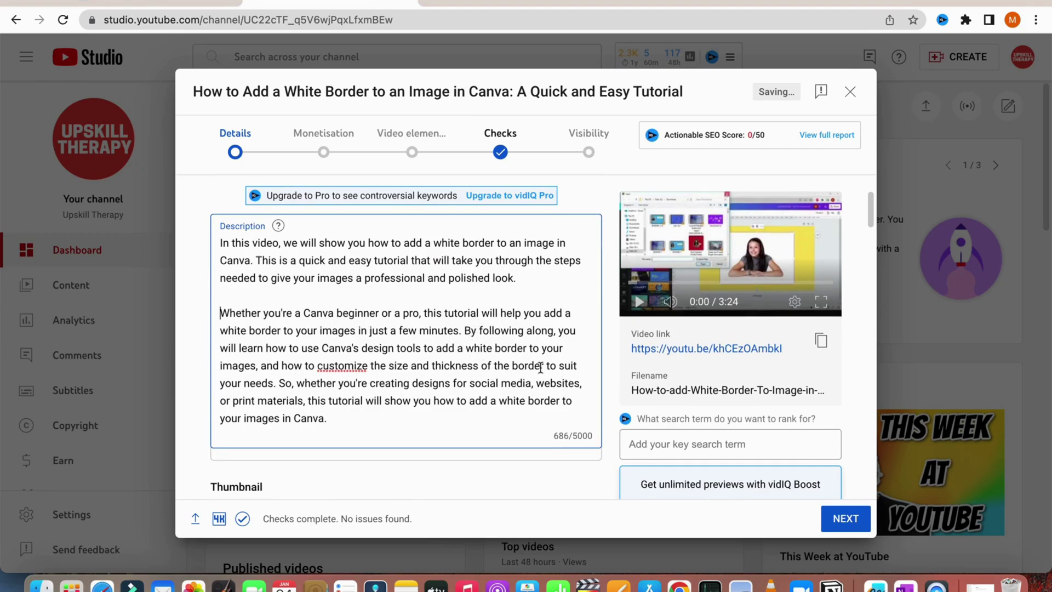
key(Return)
key(Return)
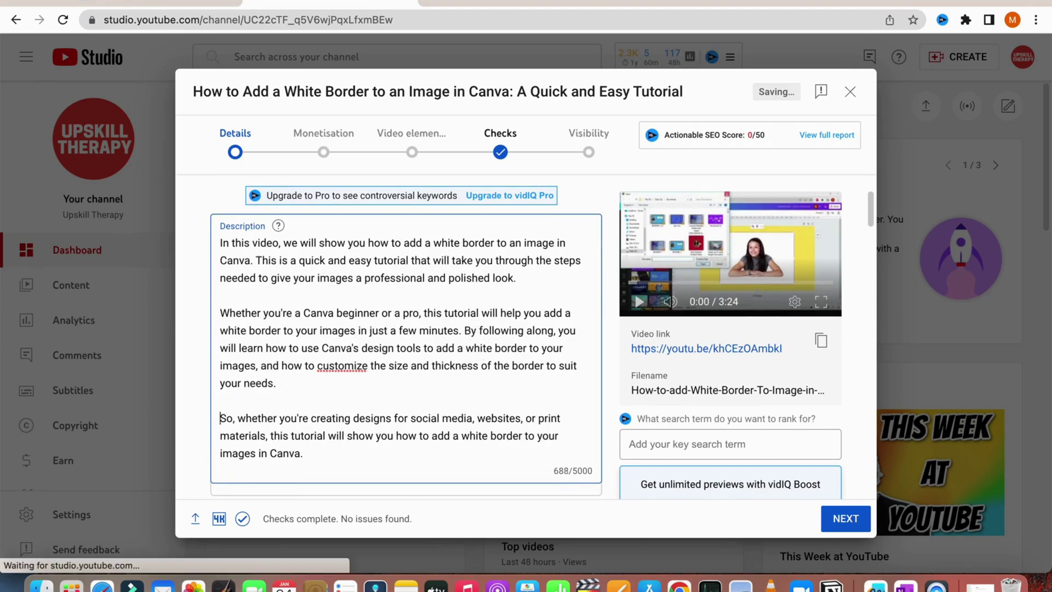
scroll(356, 414, down, 1)
click(346, 432)
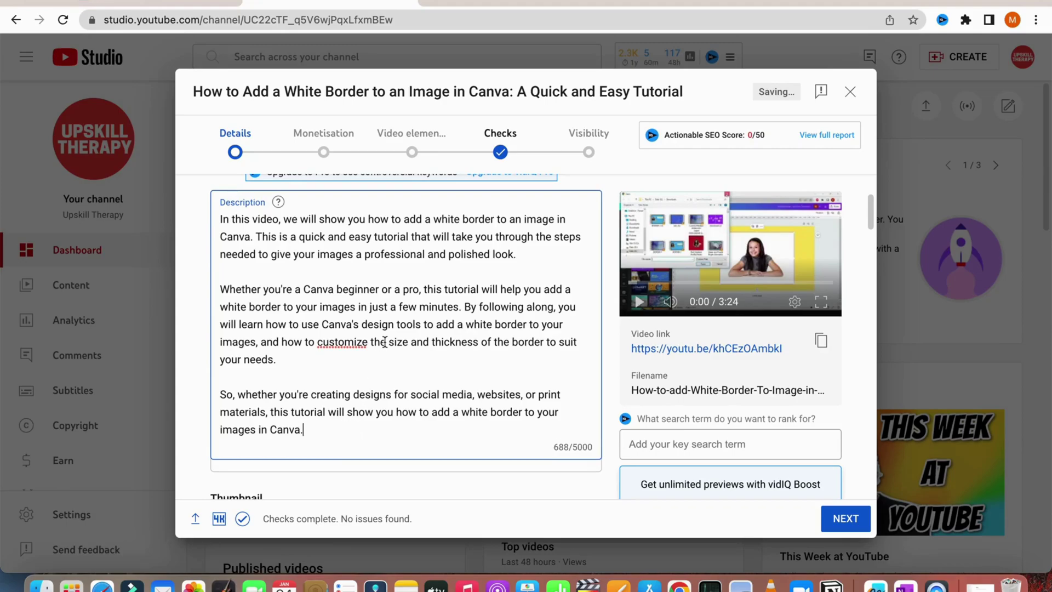
Step: Go to the video's tags section, check the character limit, and place the cursor in the empty tag field
scroll(566, 303, up, 2)
scroll(567, 304, down, 5)
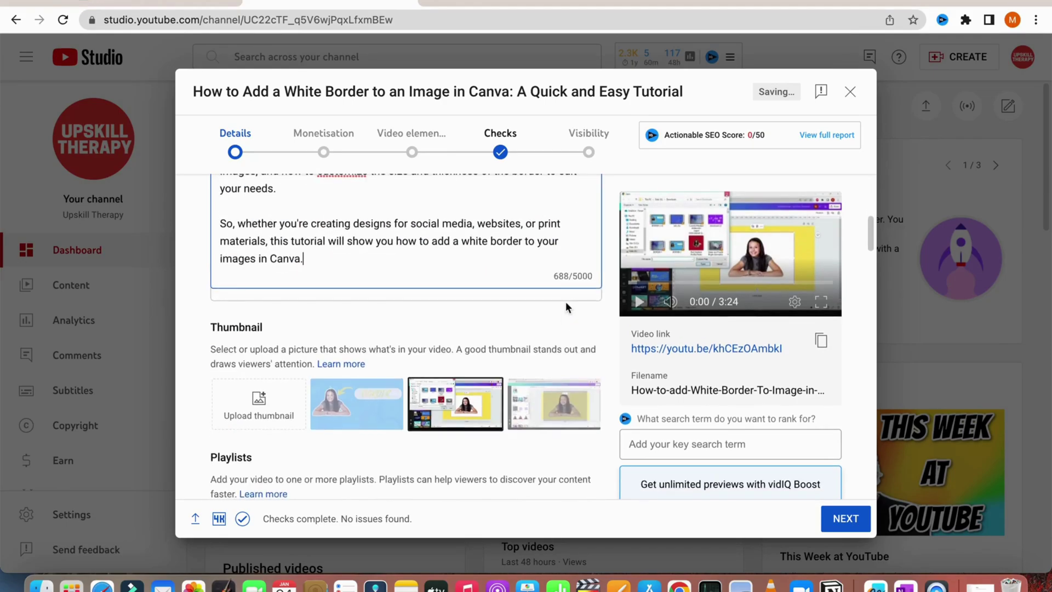
scroll(494, 277, down, 6)
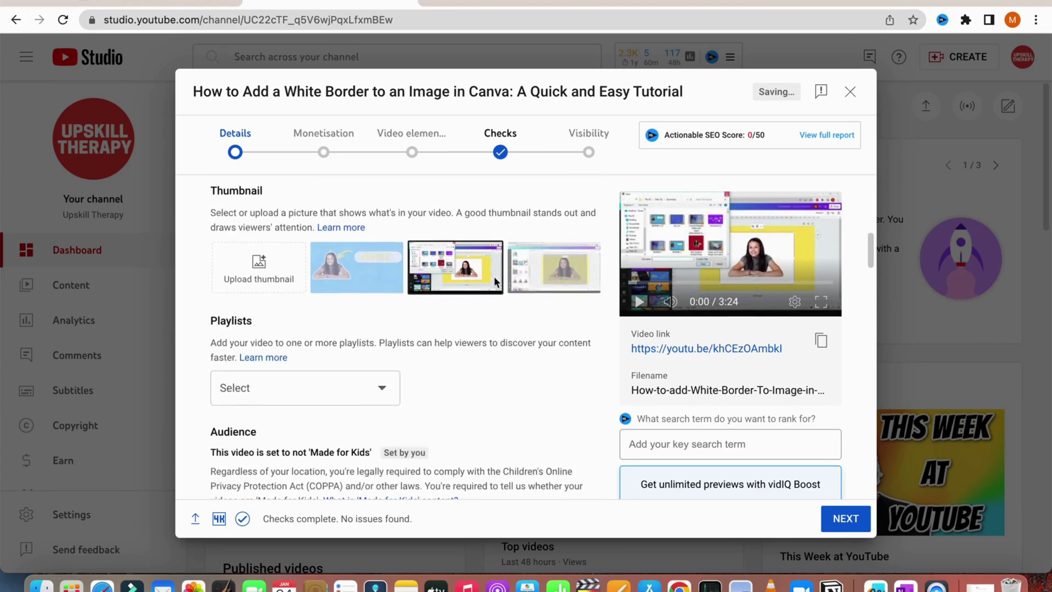
scroll(494, 282, down, 8)
click(264, 322)
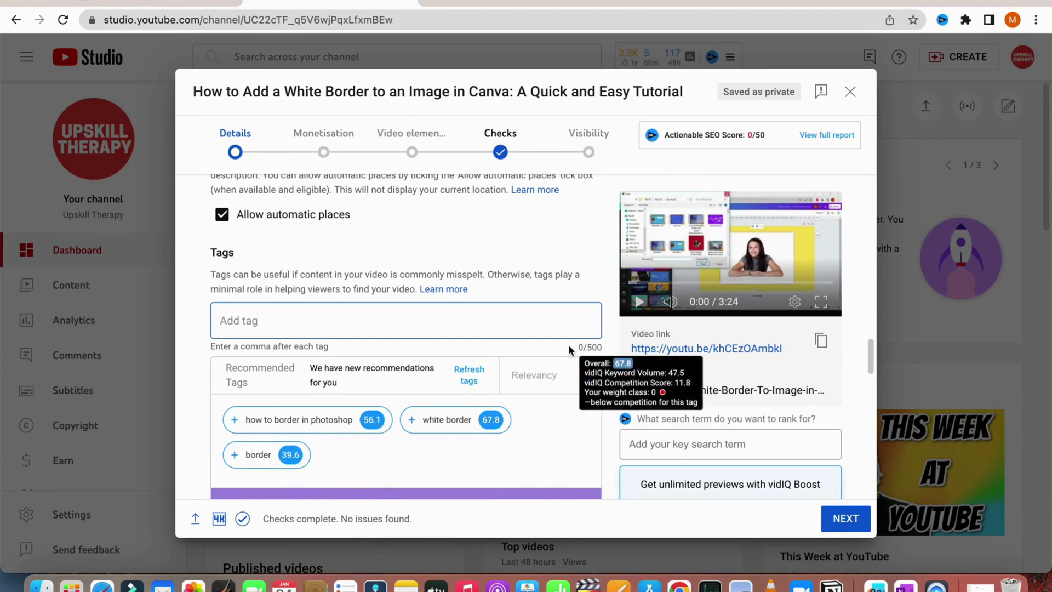
click(592, 347)
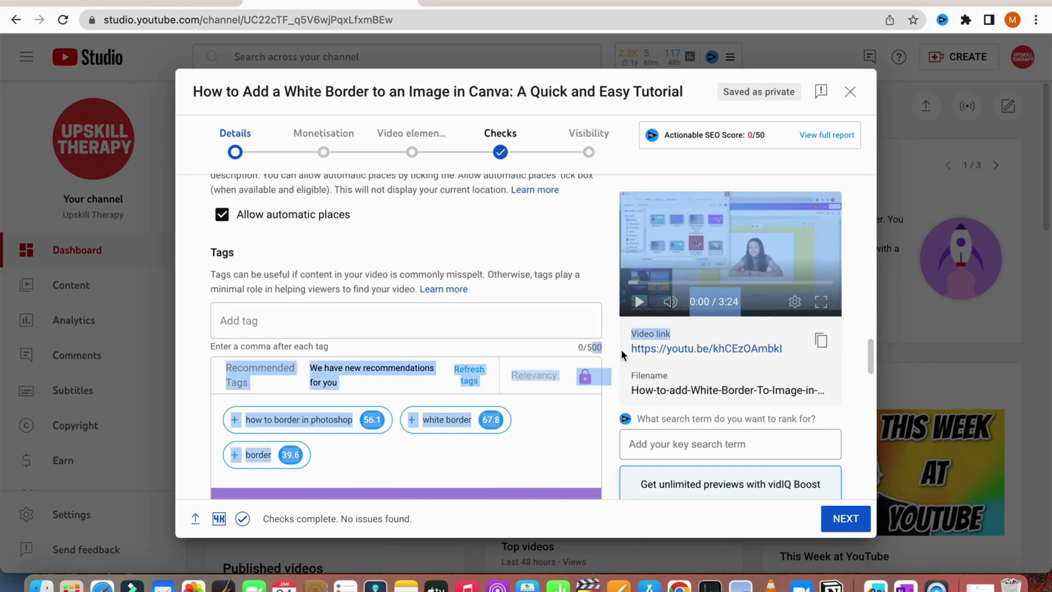
double_click(595, 347)
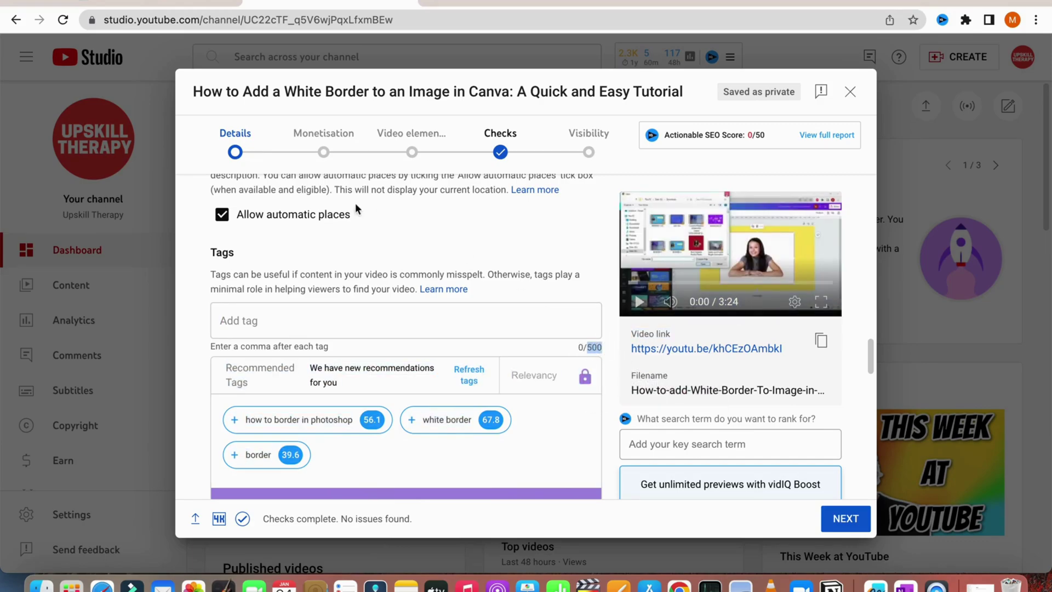
click(312, 327)
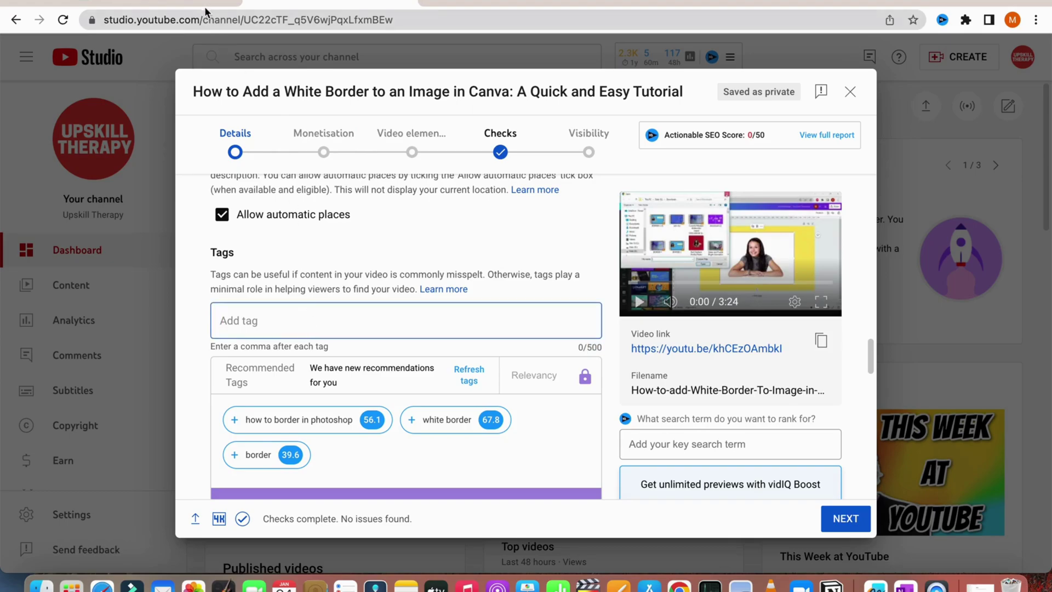
Step: Switch to ChatGPT and submit "Write a youtube video tags on How to Add a White Border to an Image in Canva"
key(ctrl+shift+Tab)
click(444, 512)
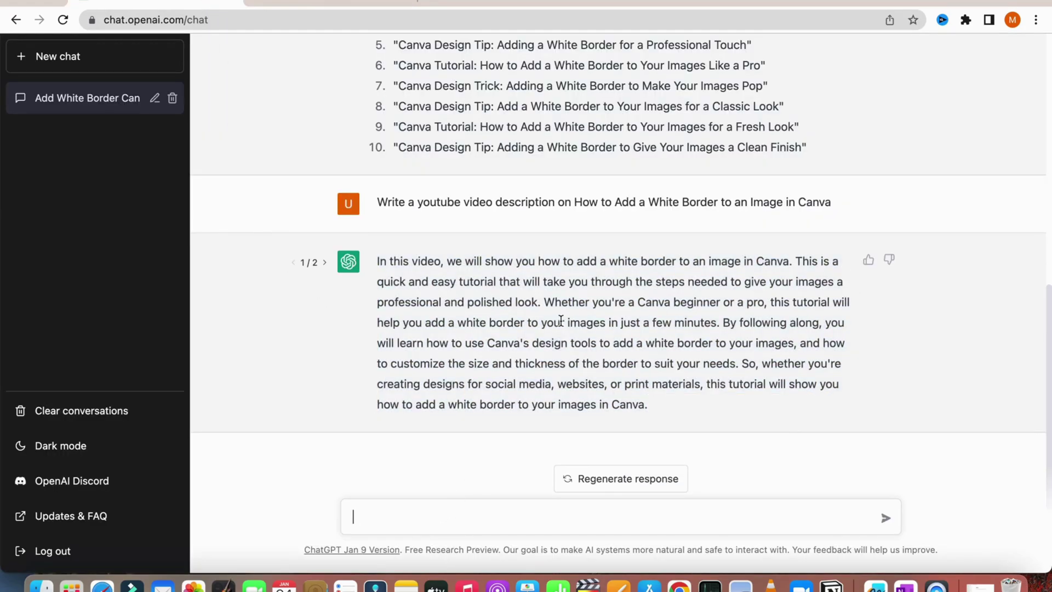
text(Write a youtube video tags)
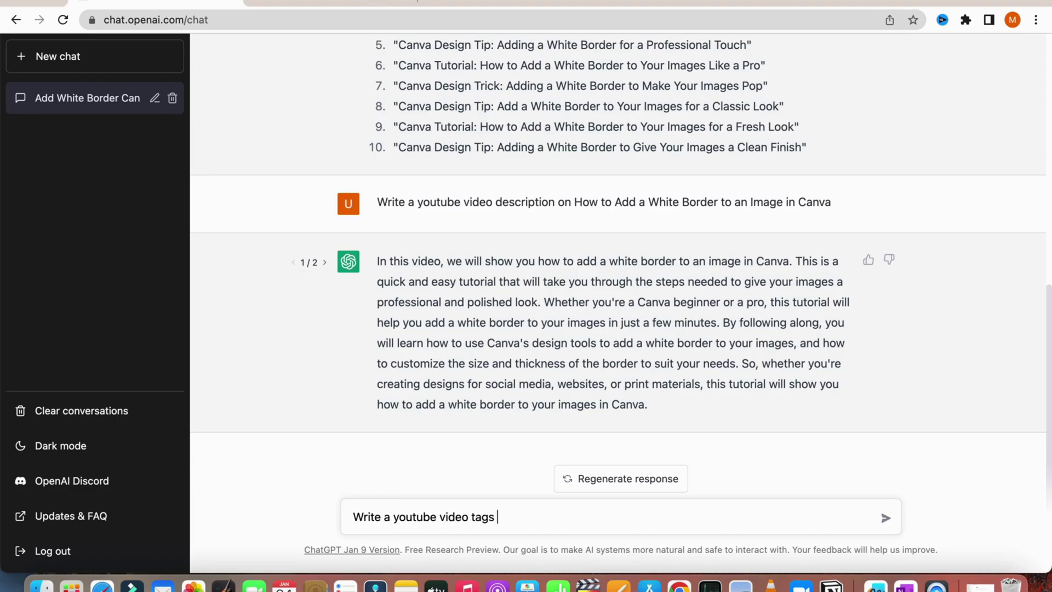
text( on)
text(In this video, we will show you how to add a white border to an image in Canva. This is a quick and easy tutorial that will take you through the steps needed to give your images a professional and polished look. Whether you're a Canva beginner or a pro, this tutorial will help you add a white border to your images in just a few minutes. By following along, you will learn how to use Canva's design tools to add a white border to your images, and how to customize the size and thickness of the border to suit your needs. So, whether you're creating designs for social media, websites, or print materials, this tutorial will show you how to add a white border to your images in Canva.)
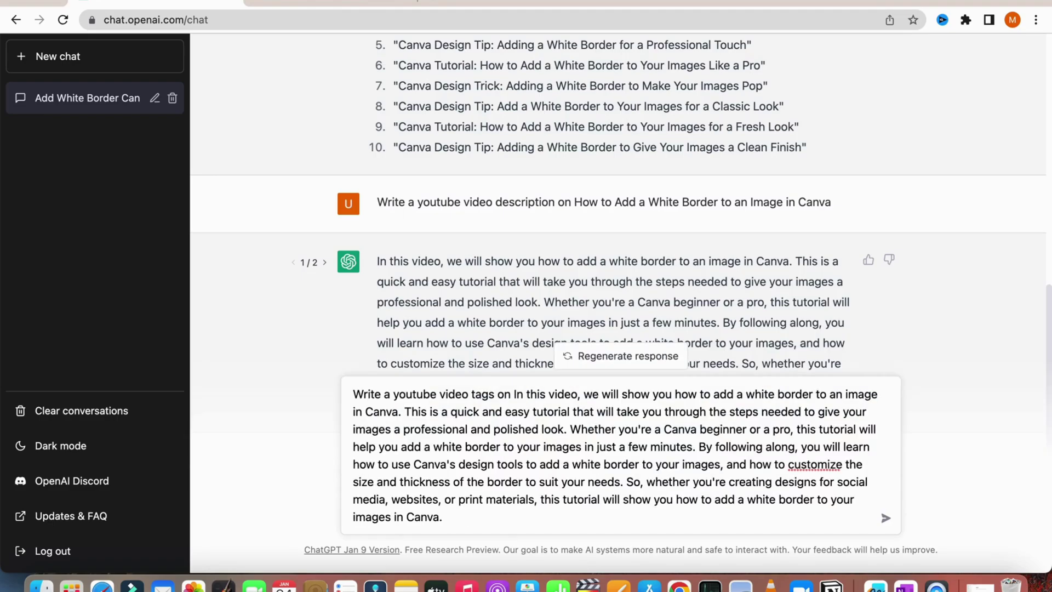
key(super+z)
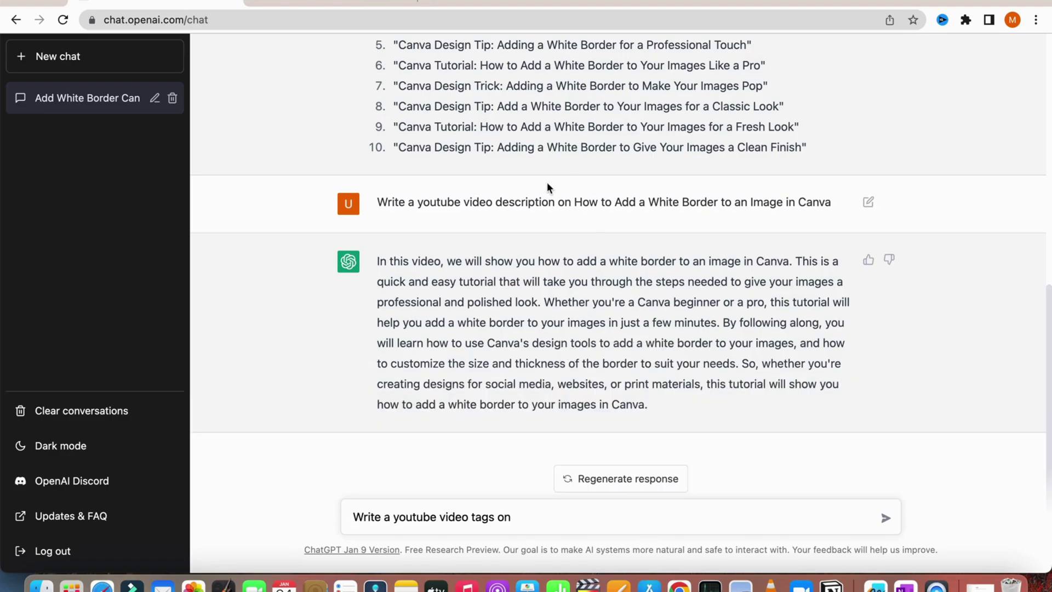
drag(574, 203, 842, 202)
key(super+c)
click(537, 510)
key(super+v)
key(Return)
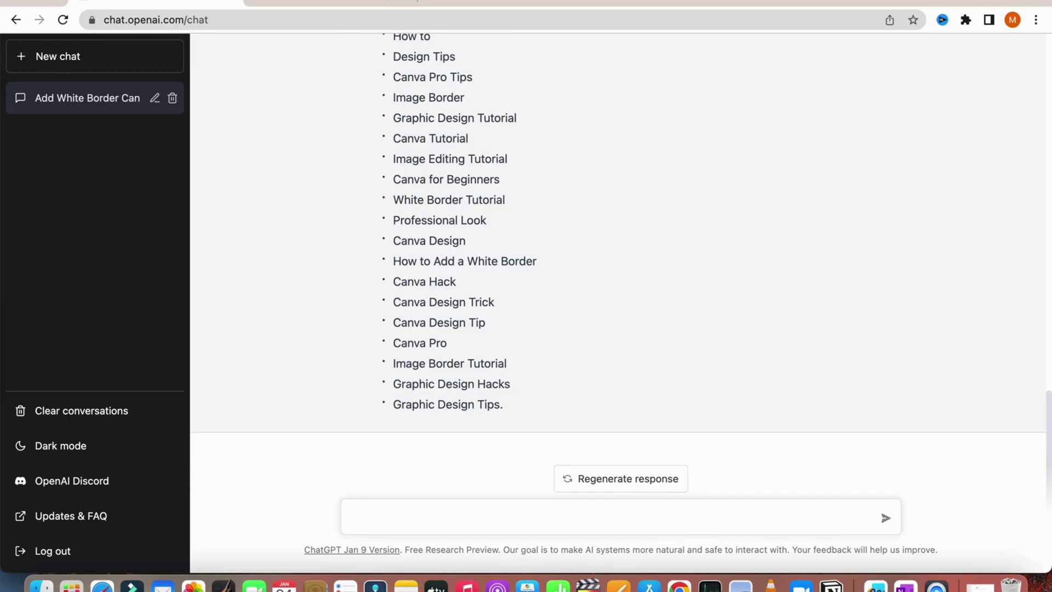
drag(507, 403, 395, 443)
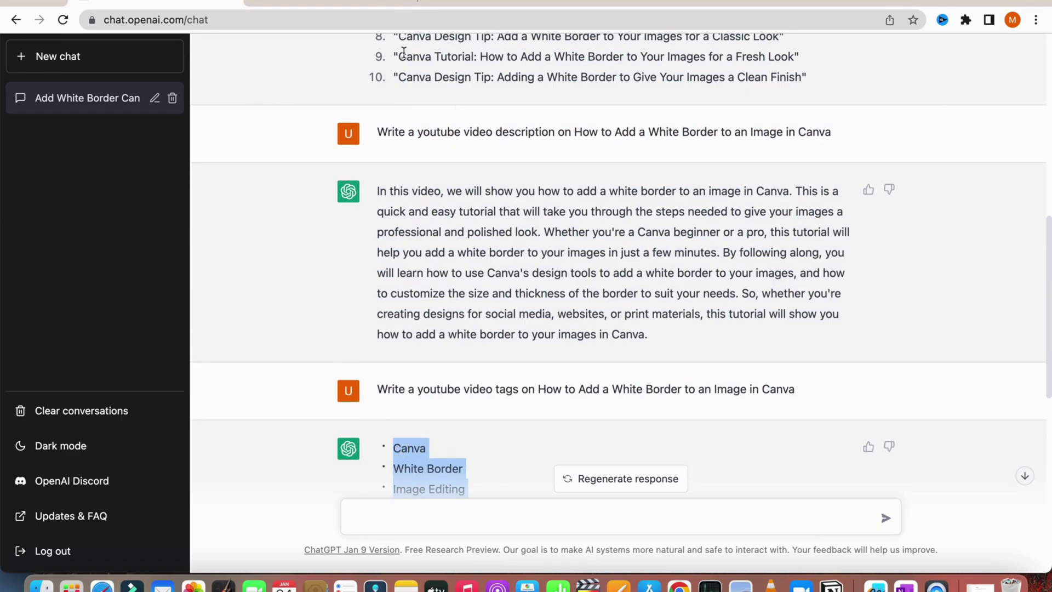
click(365, 8)
key(super+v)
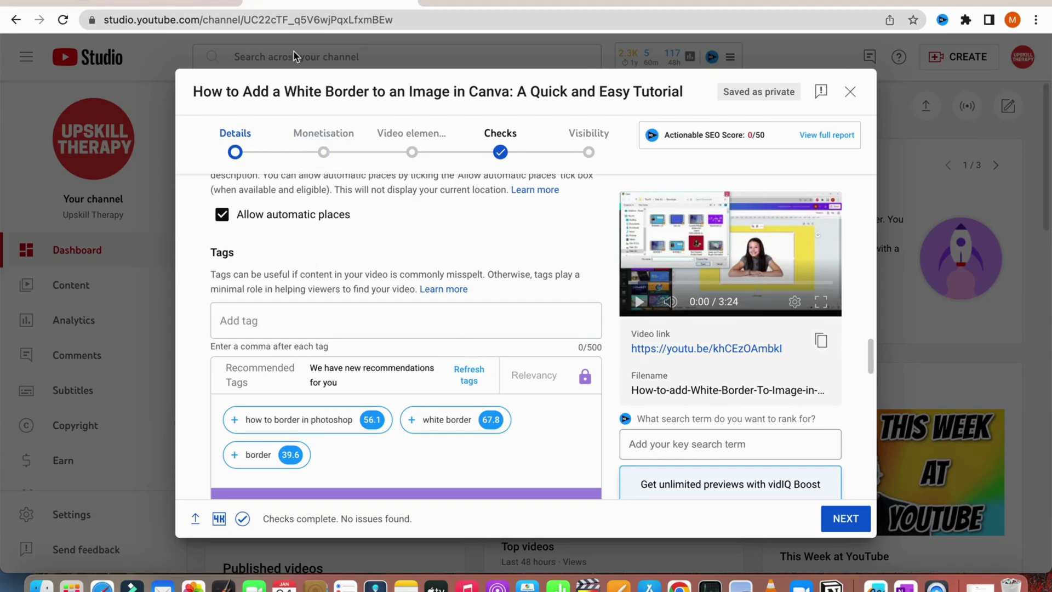
key(ctrl+shift+Tab)
click(480, 466)
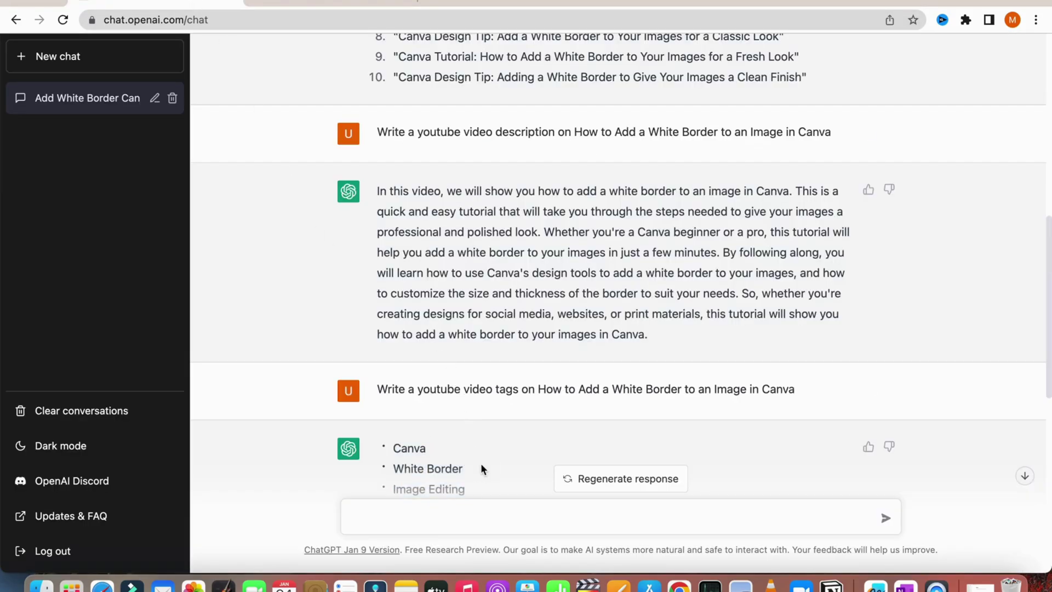
Step: Copy "Canva" from the ChatGPT tag list, switch to YouTube Studio, and add it as the video's first tag
scroll(459, 399, down, 5)
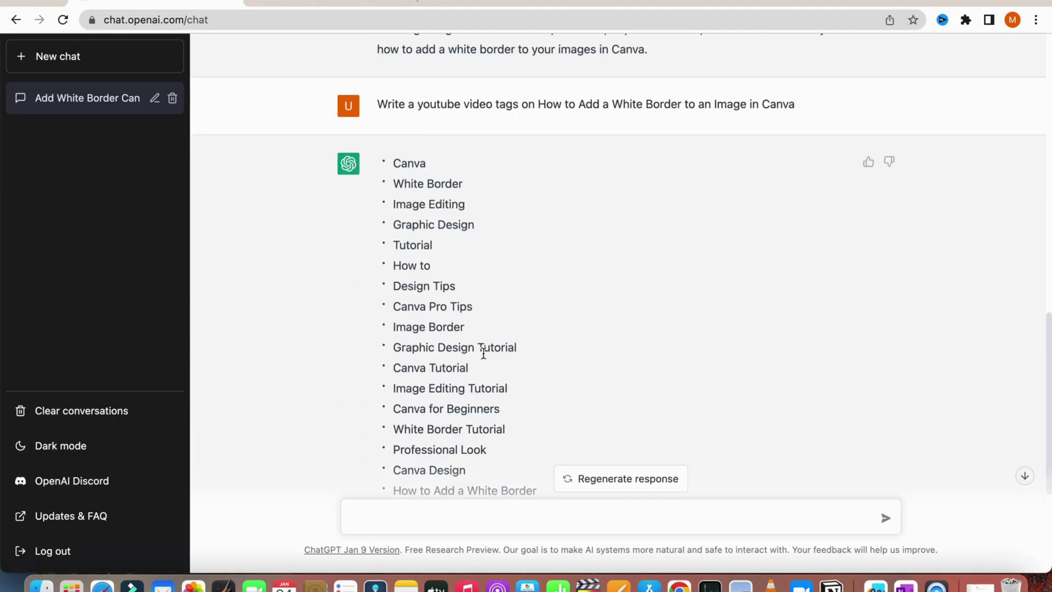
double_click(412, 160)
key(ctrl+c)
key(ctrl+Tab)
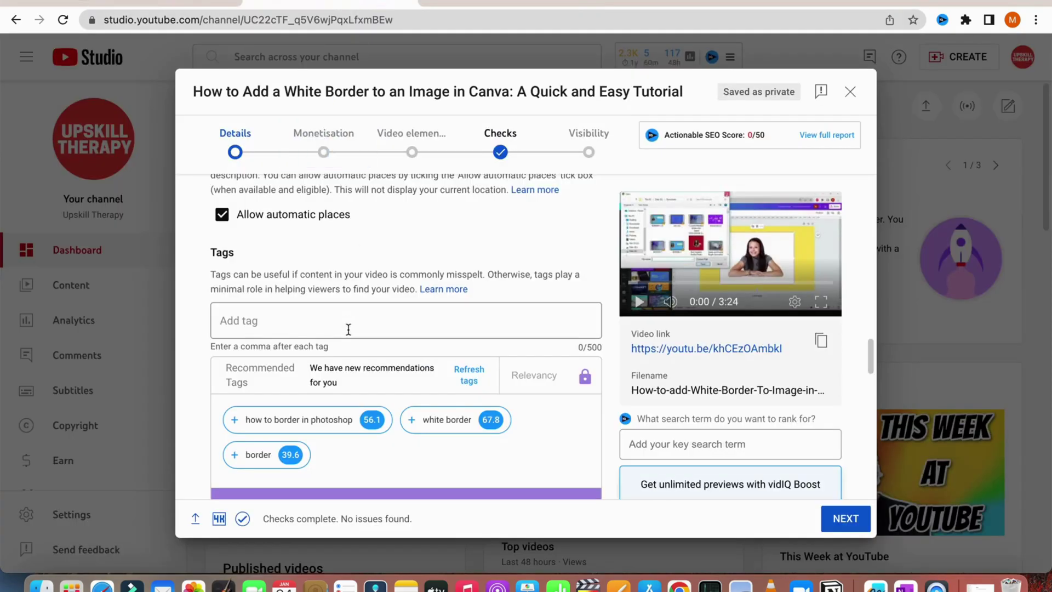
click(306, 320)
key(ctrl+v)
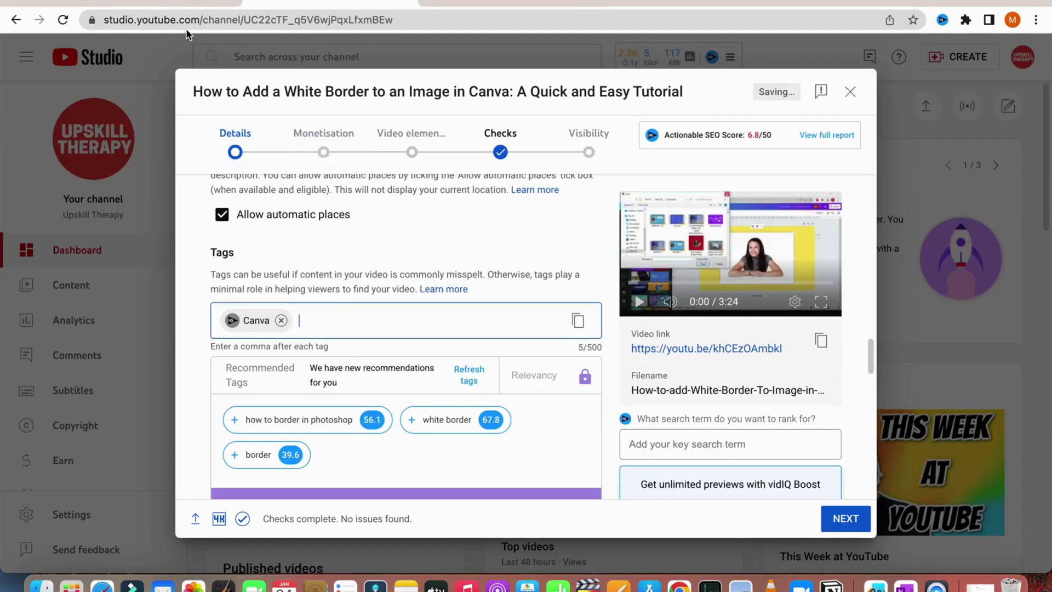
Step: Switch to ChatGPT, copy "White Border" from the tag list, and add it to the video's tags in YouTube Studio
click(181, 5)
click(396, 180)
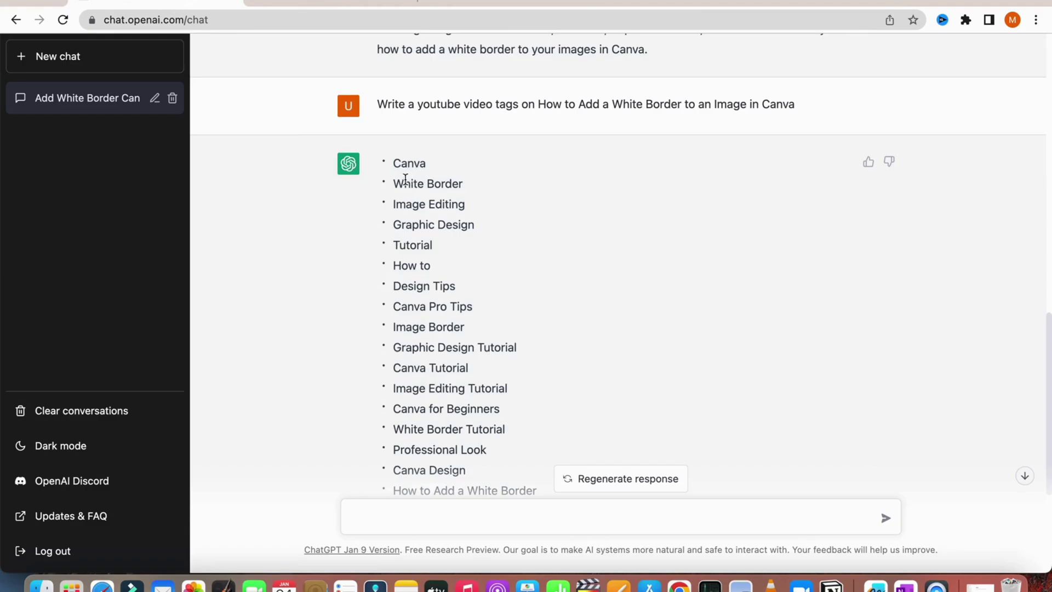
drag(396, 180, 498, 191)
key(ctrl+c)
click(284, 5)
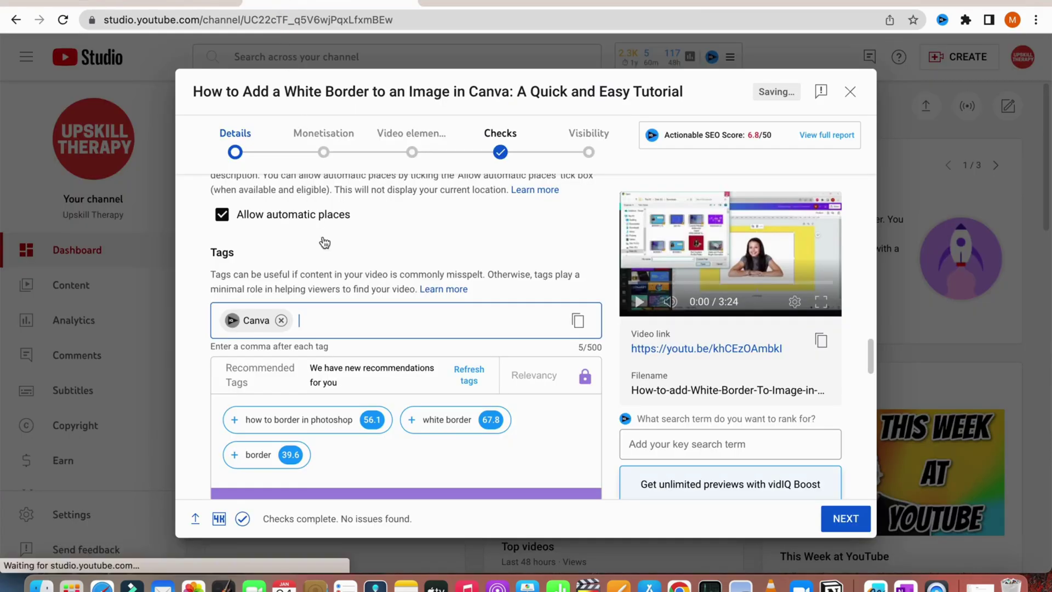
key(ctrl+v)
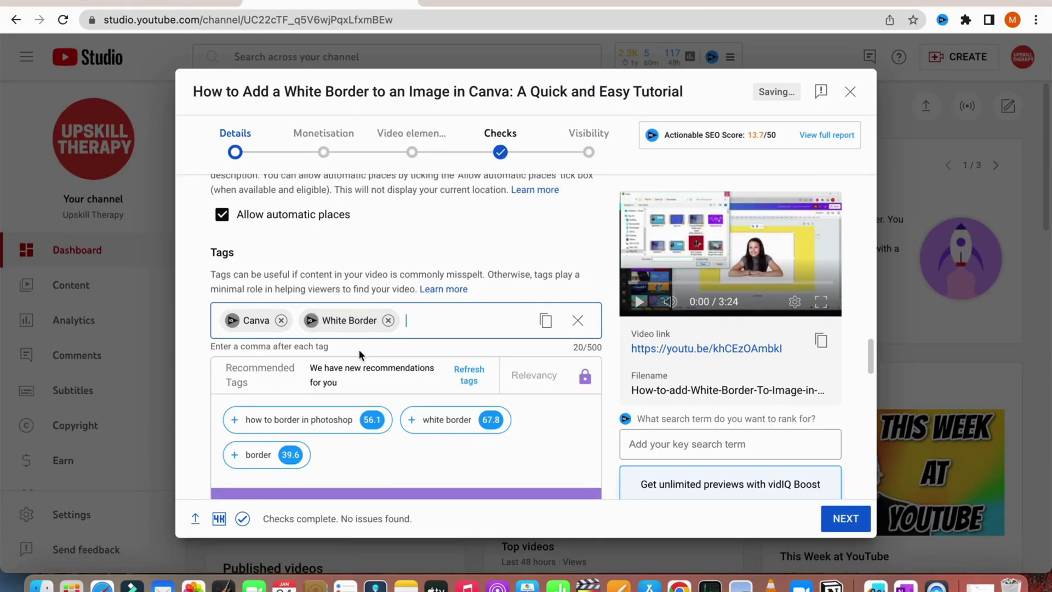
click(187, 2)
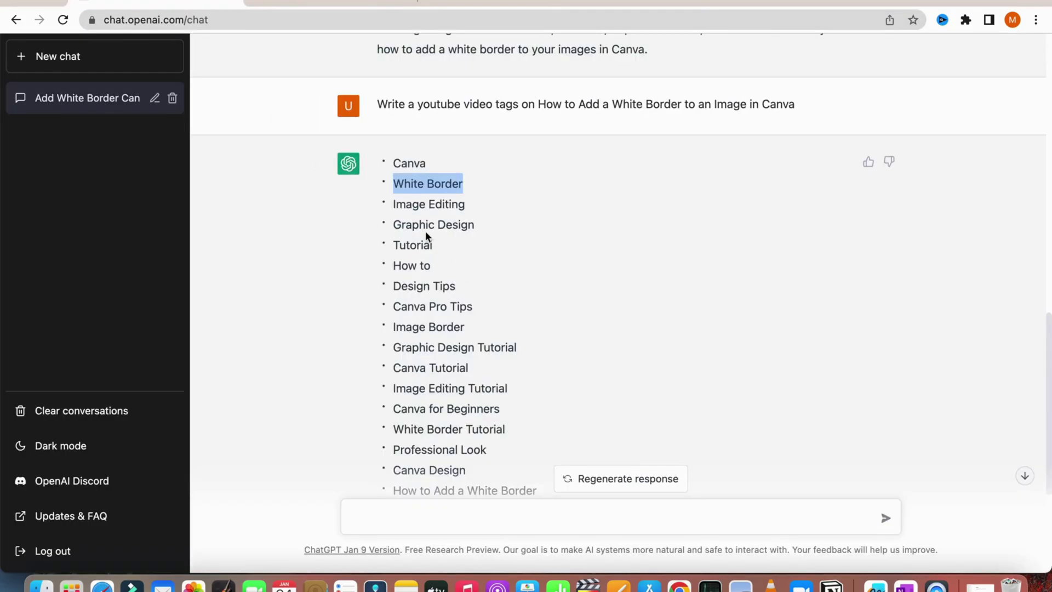
click(301, 15)
click(307, 5)
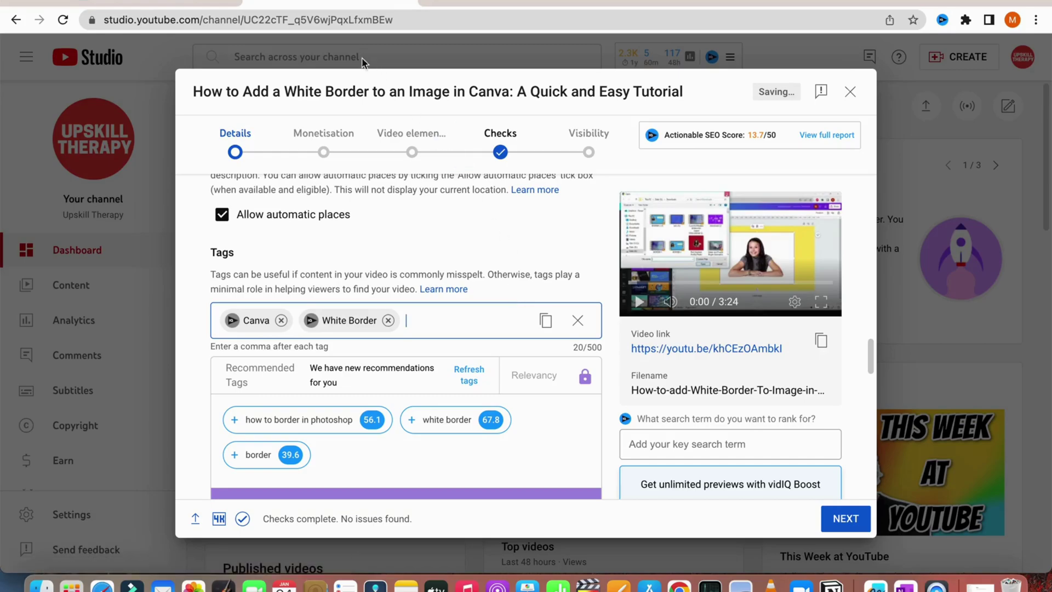
click(108, 3)
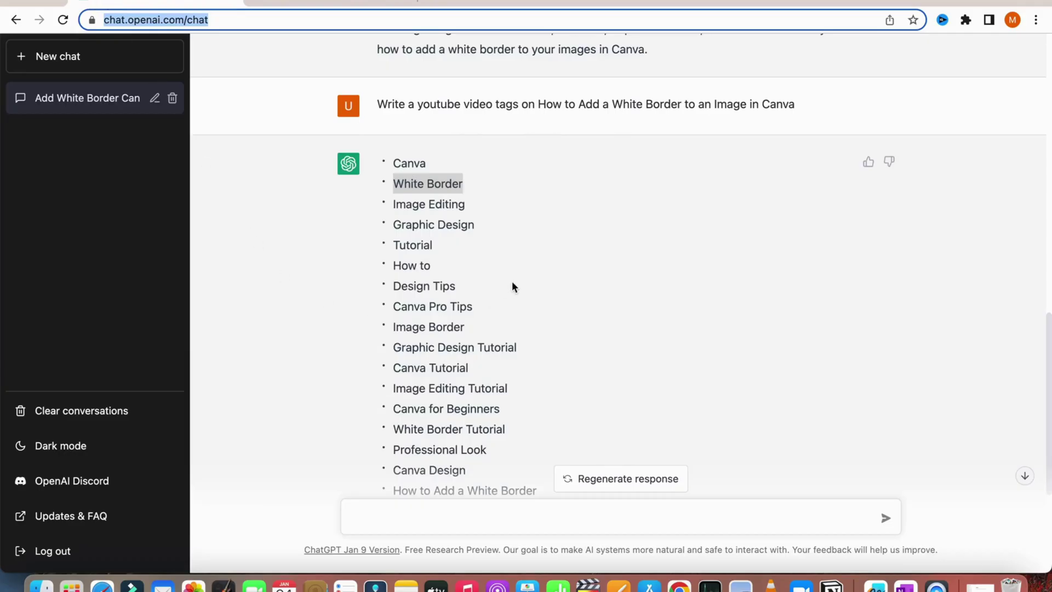